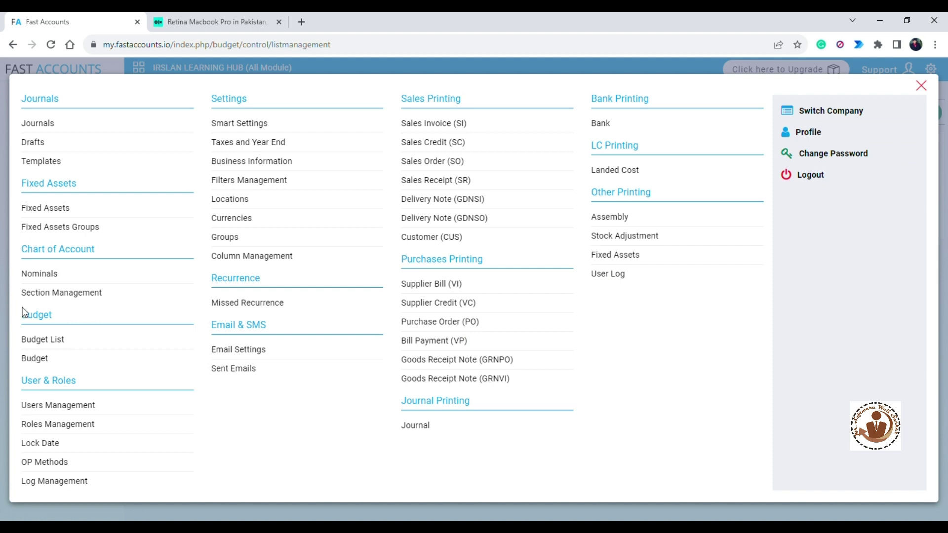
- Add a new budget named "420 budget" to the Budget List and save it
{"action": "left_click", "coordinate": [51, 340]}
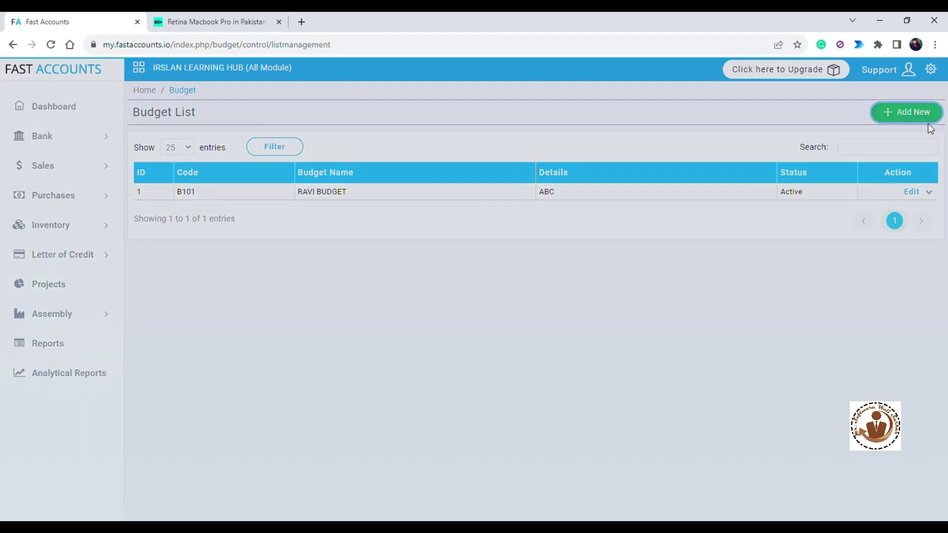
{"action": "left_click", "coordinate": [926, 115]}
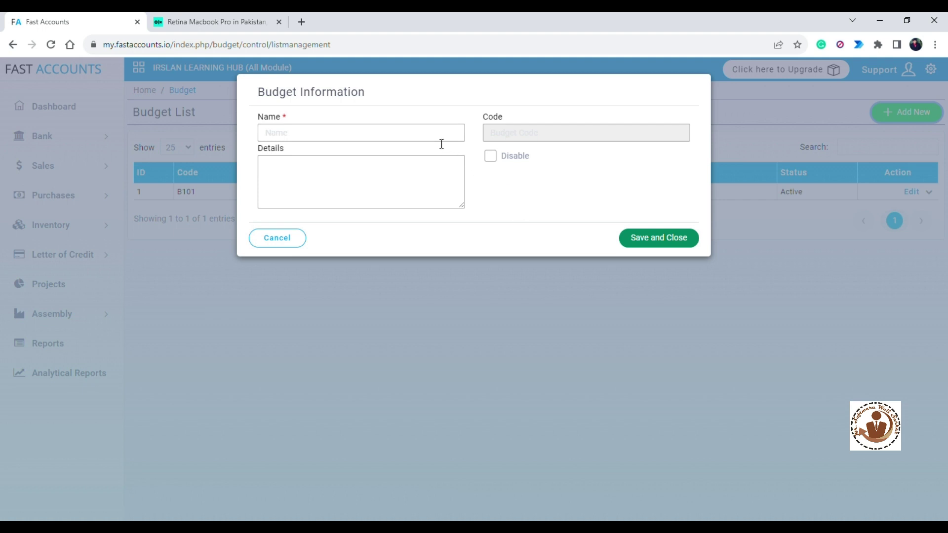
{"action": "type", "text": "4"}
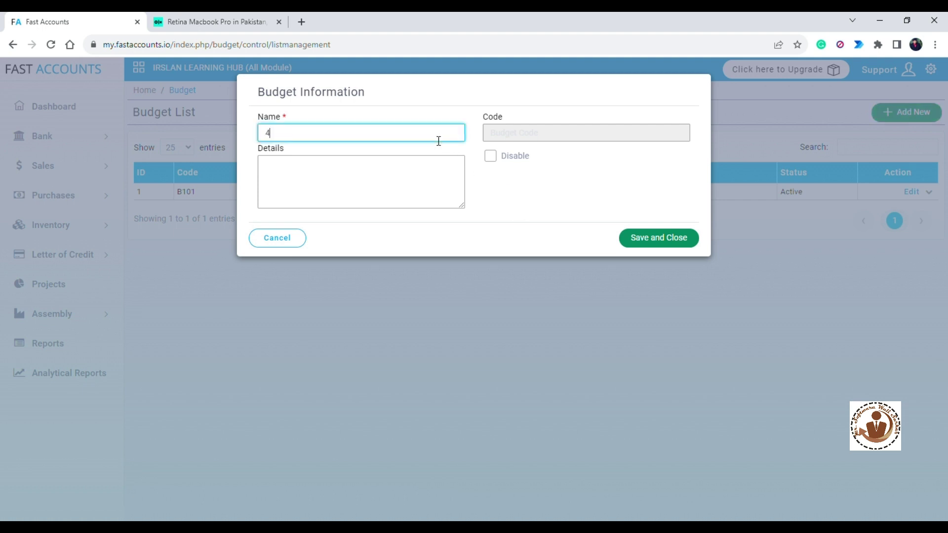
{"action": "type", "text": "20 budget"}
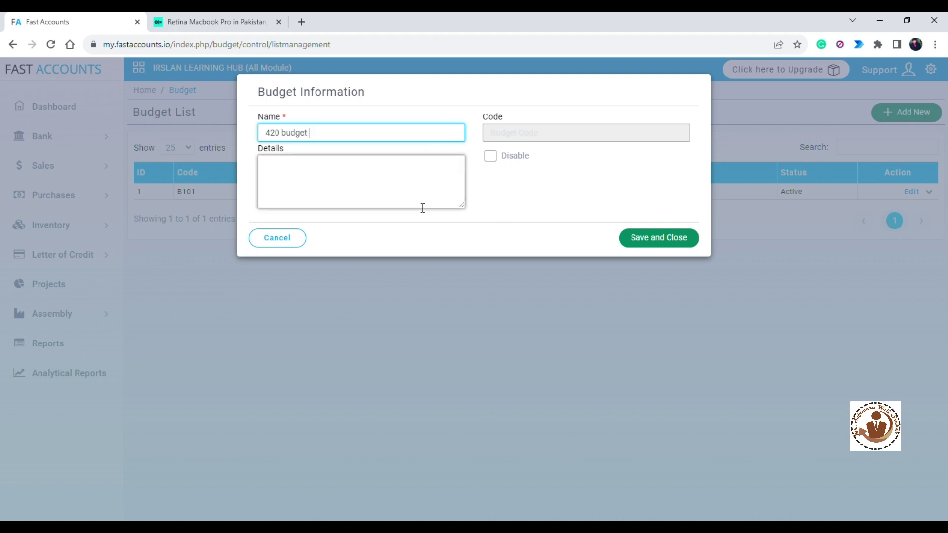
{"action": "left_click", "coordinate": [644, 240]}
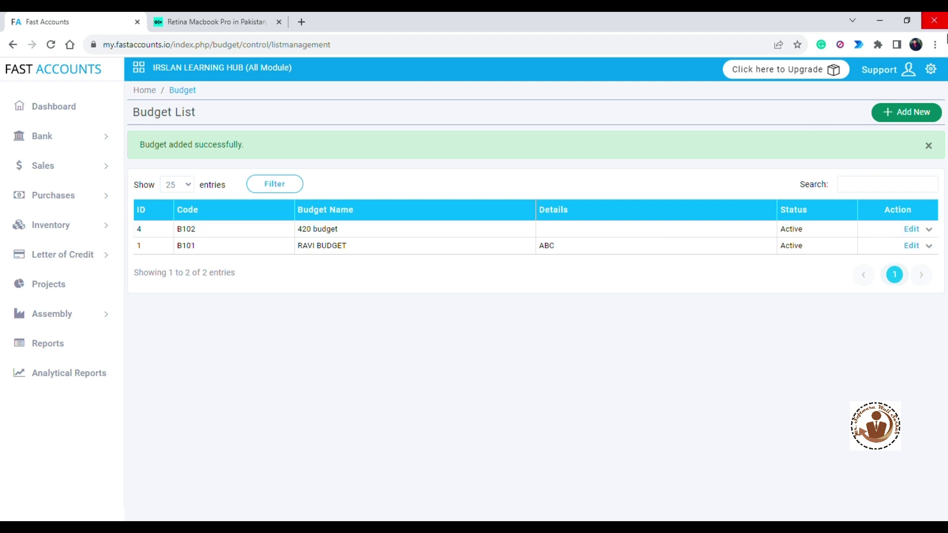
- Start a new entry in the Budget section and choose "420 budget" as its budget name
{"action": "left_click", "coordinate": [931, 72]}
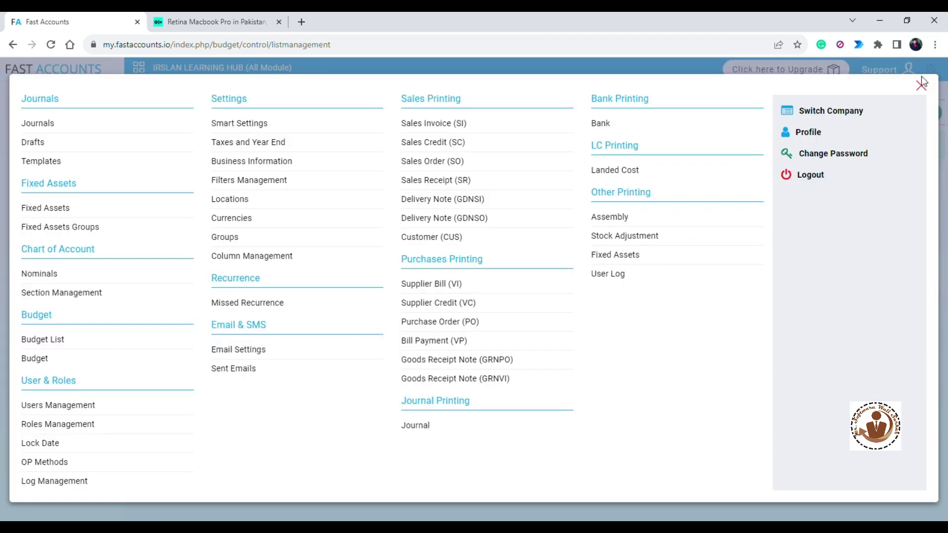
{"action": "left_click", "coordinate": [54, 360]}
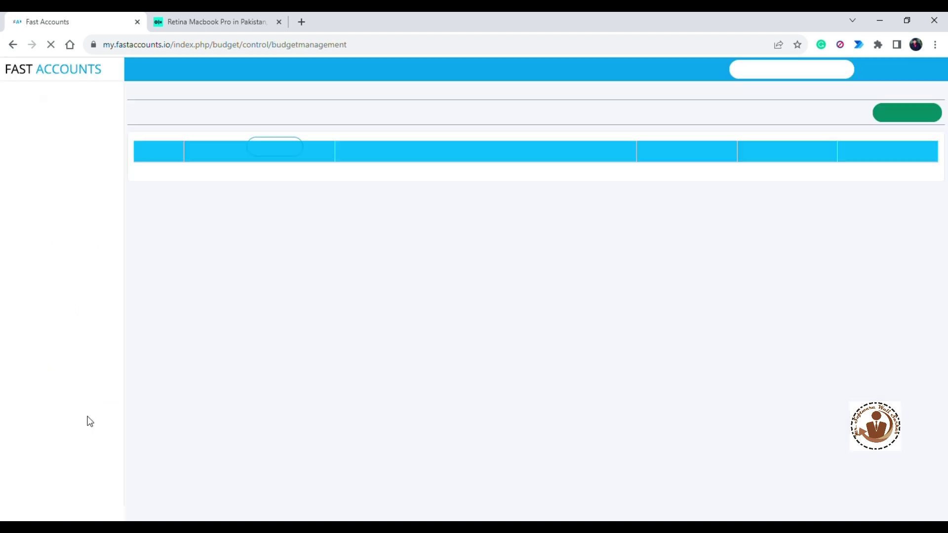
{"action": "left_click", "coordinate": [918, 119]}
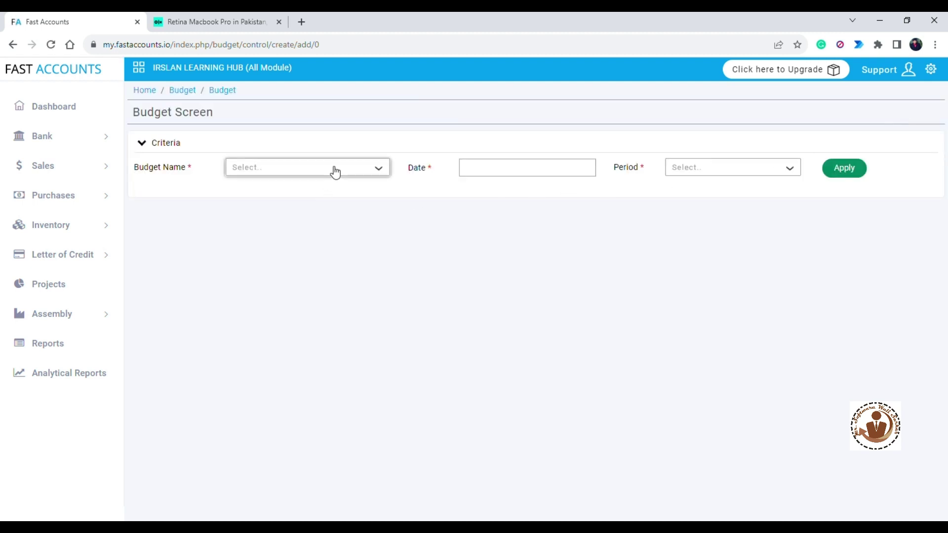
{"action": "left_click", "coordinate": [332, 168]}
{"action": "left_click", "coordinate": [275, 244]}
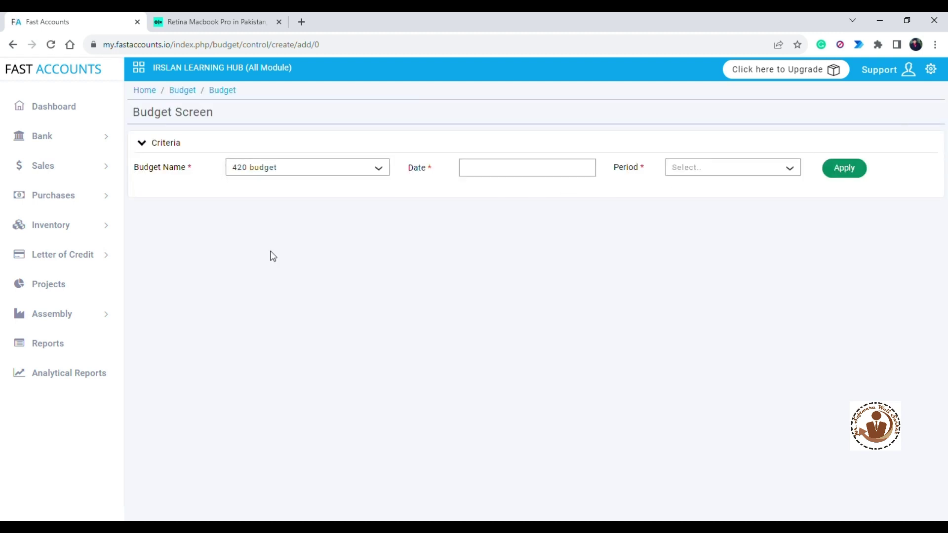
- Set the budget date to 01/11/2023 and the period to 2, and apply the criteria to load the budget details
{"action": "left_click", "coordinate": [503, 173]}
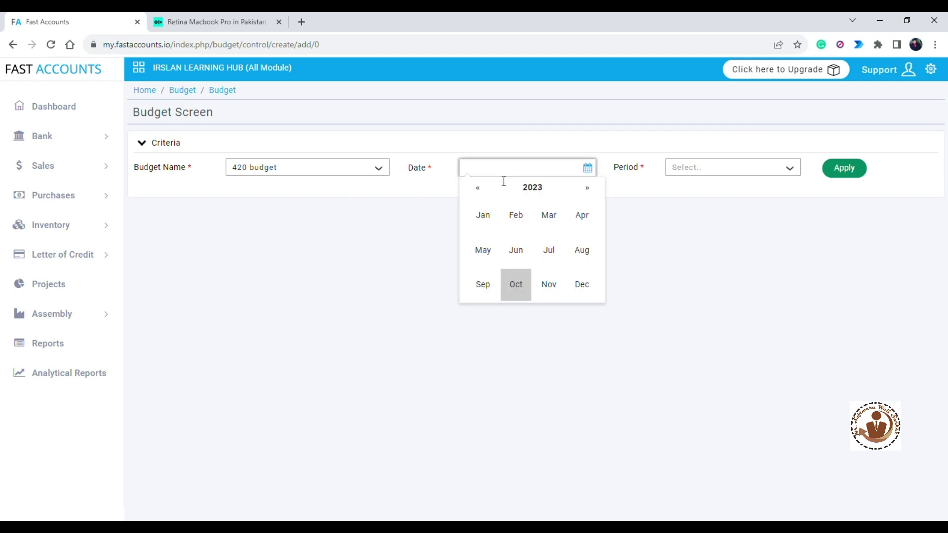
{"action": "left_click", "coordinate": [561, 282]}
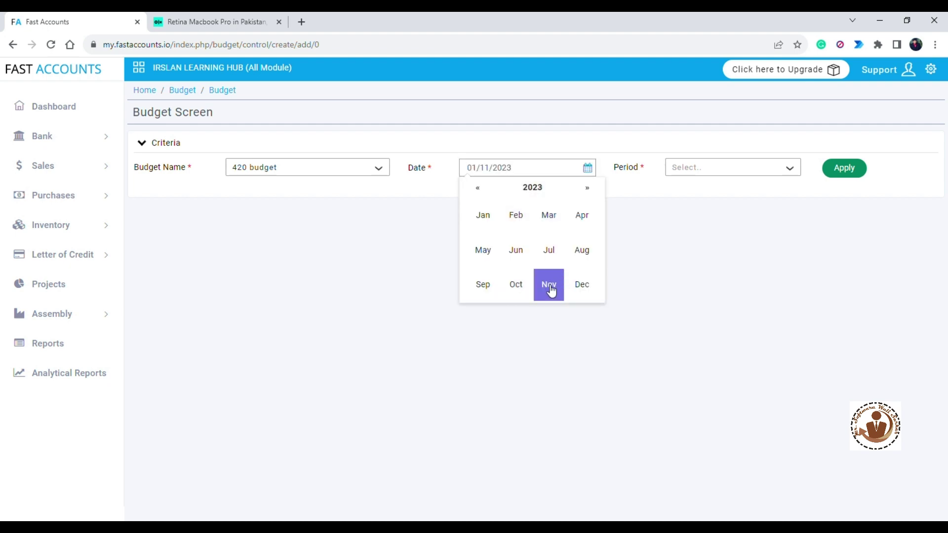
{"action": "left_click", "coordinate": [700, 232]}
{"action": "left_click", "coordinate": [737, 173]}
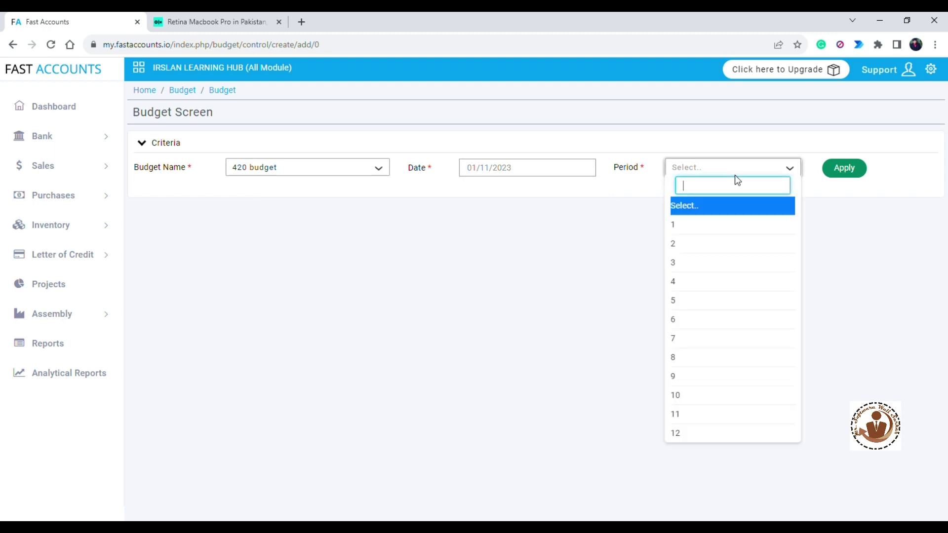
{"action": "left_click", "coordinate": [686, 243]}
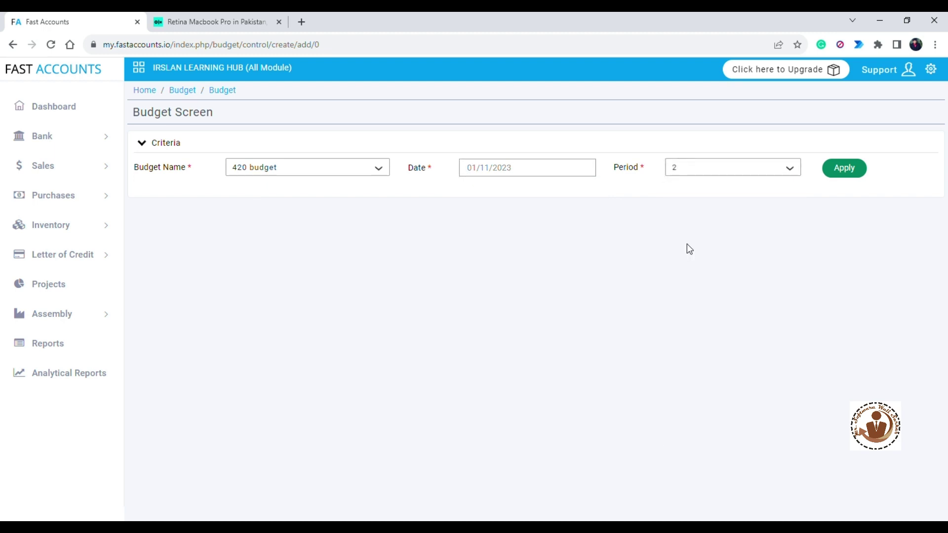
{"action": "left_click", "coordinate": [748, 173]}
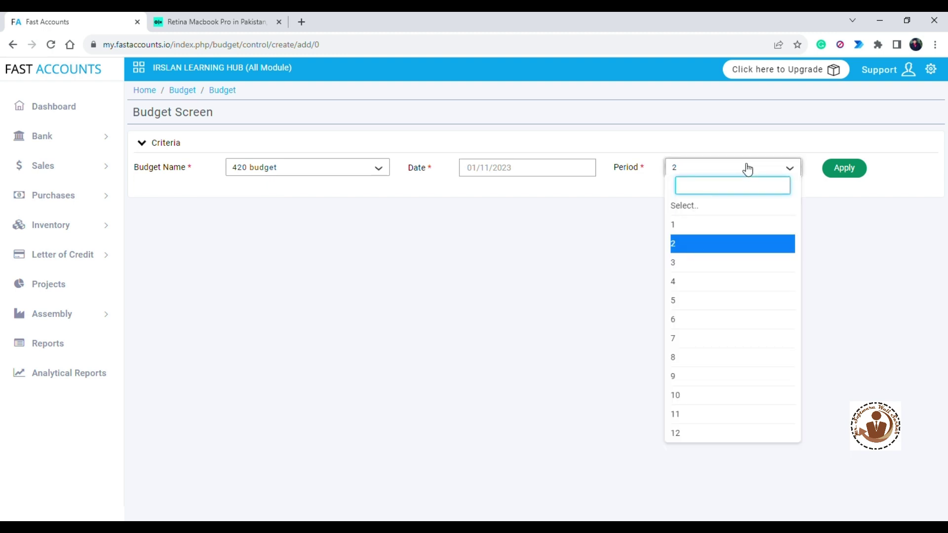
{"action": "left_click", "coordinate": [701, 246]}
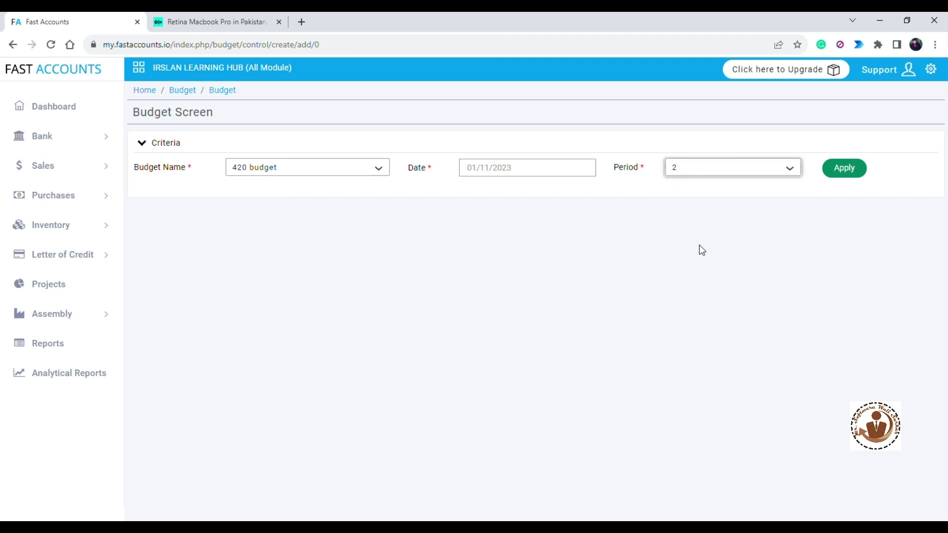
{"action": "left_click", "coordinate": [863, 169]}
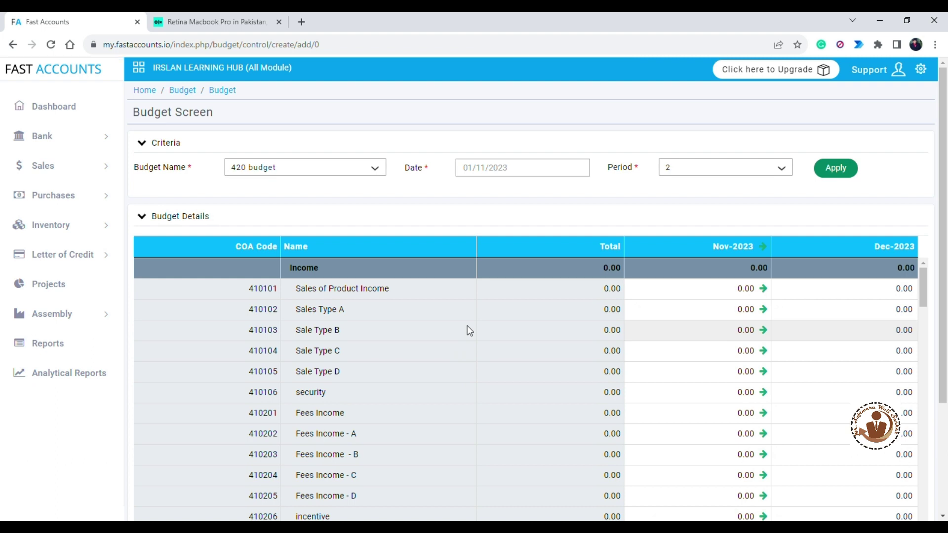
- Enter Nov-2023 budget amounts of 150000 for Sales of Product Income and 8000 for Wages & Salaries
{"action": "left_click", "coordinate": [722, 295]}
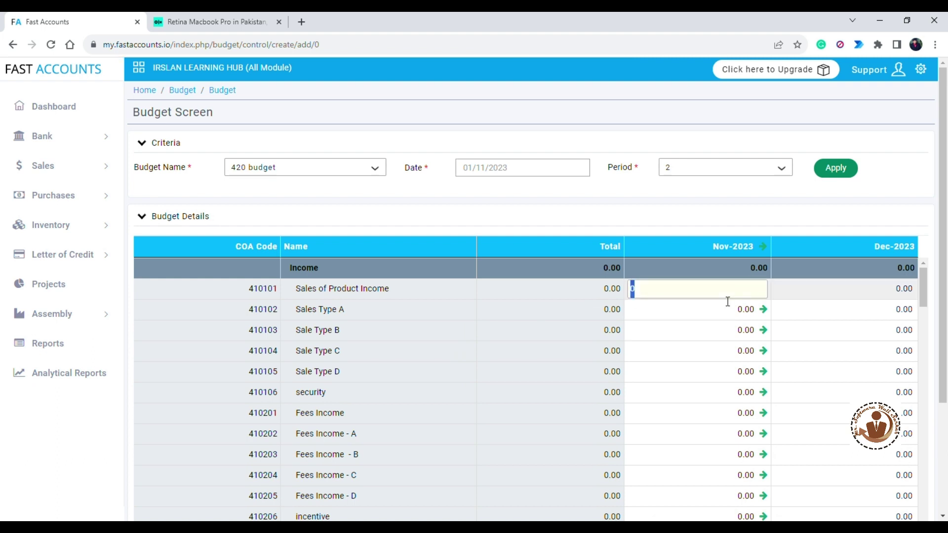
{"action": "type", "text": "150000"}
{"action": "scroll", "coordinate": [716, 335], "scroll_direction": "down", "scroll_amount": 7}
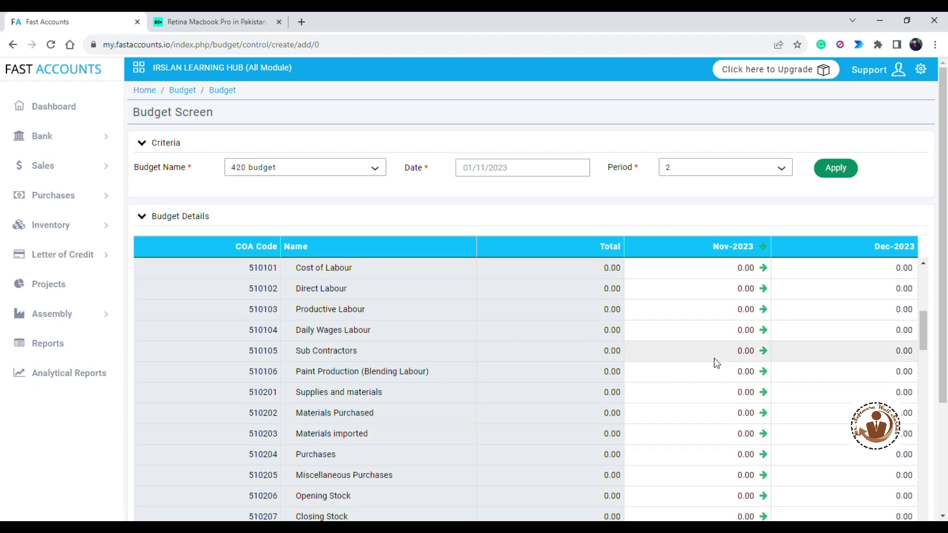
{"action": "scroll", "coordinate": [714, 358], "scroll_direction": "up", "scroll_amount": 1}
{"action": "scroll", "coordinate": [714, 364], "scroll_direction": "down", "scroll_amount": 1}
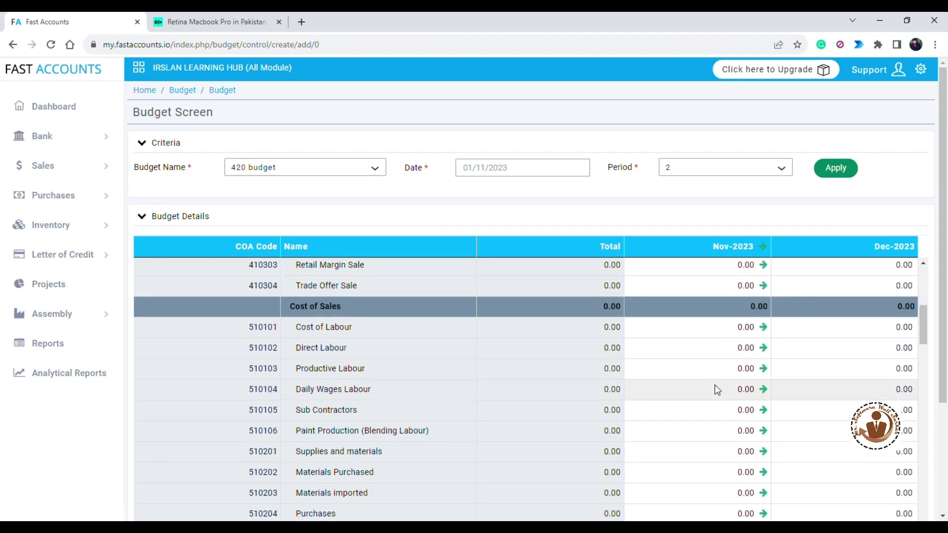
{"action": "scroll", "coordinate": [717, 401], "scroll_direction": "down", "scroll_amount": 4}
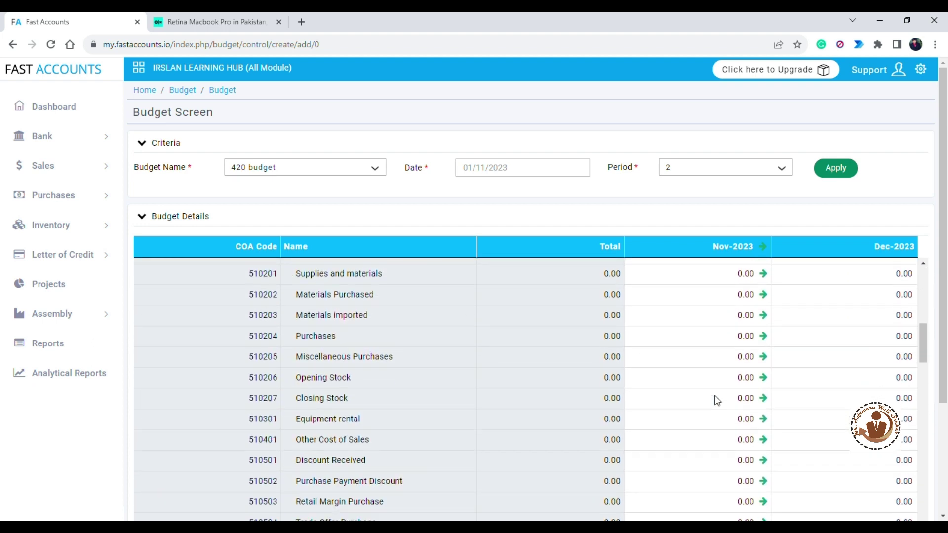
{"action": "scroll", "coordinate": [716, 401], "scroll_direction": "down", "scroll_amount": 5}
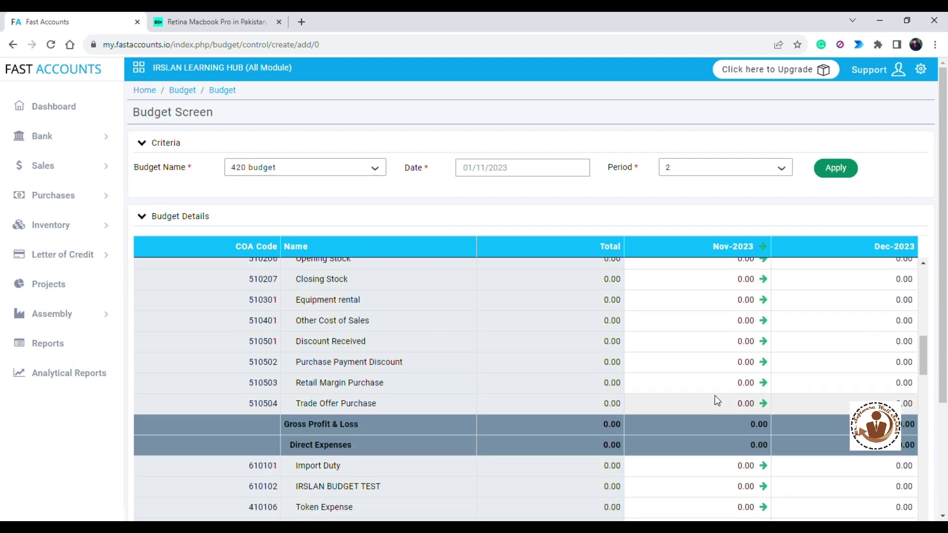
{"action": "scroll", "coordinate": [717, 401], "scroll_direction": "down", "scroll_amount": 4}
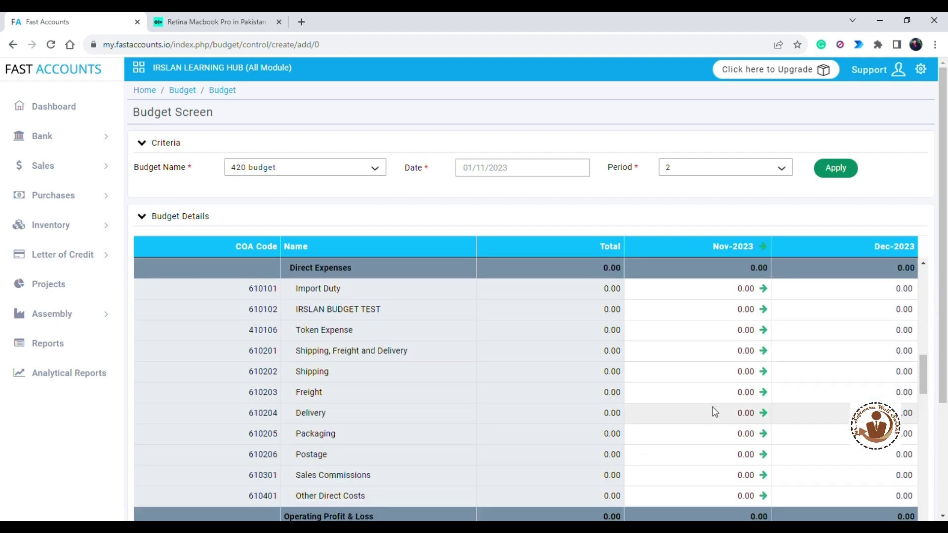
{"action": "scroll", "coordinate": [713, 406], "scroll_direction": "down", "scroll_amount": 2}
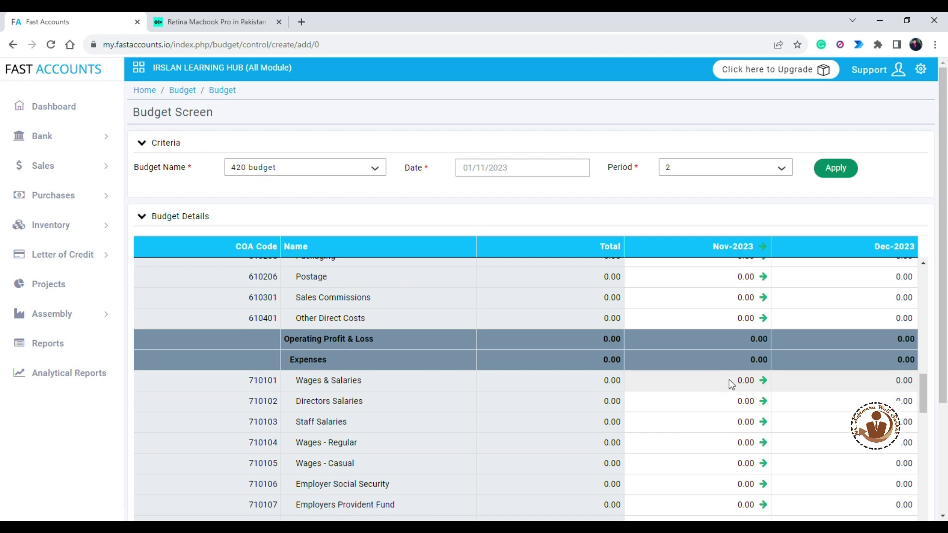
{"action": "left_click", "coordinate": [729, 380]}
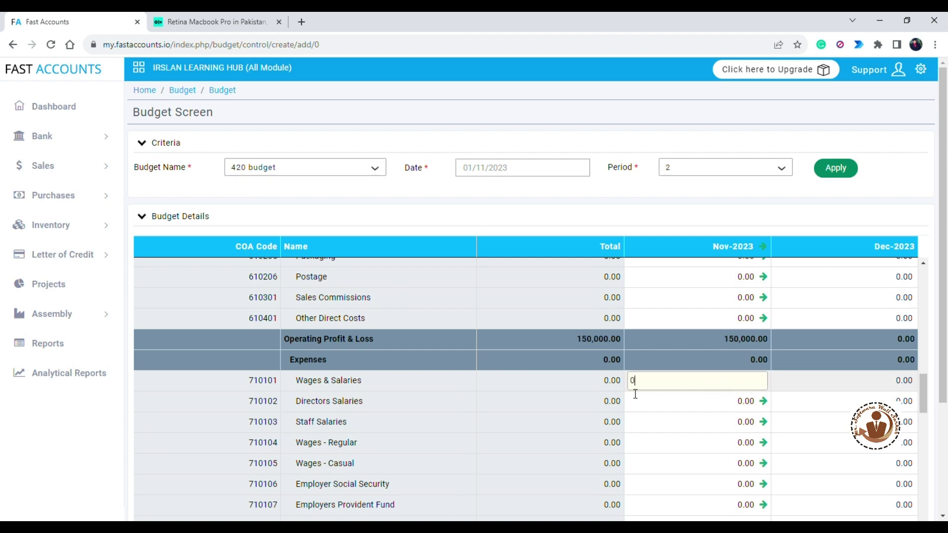
{"action": "key", "text": "BackSpace"}
{"action": "type", "text": "8000"}
- Enter a Nov-2023 budget amount of 3000 for the Refreshments expense account
{"action": "scroll", "coordinate": [629, 437], "scroll_direction": "down", "scroll_amount": 5}
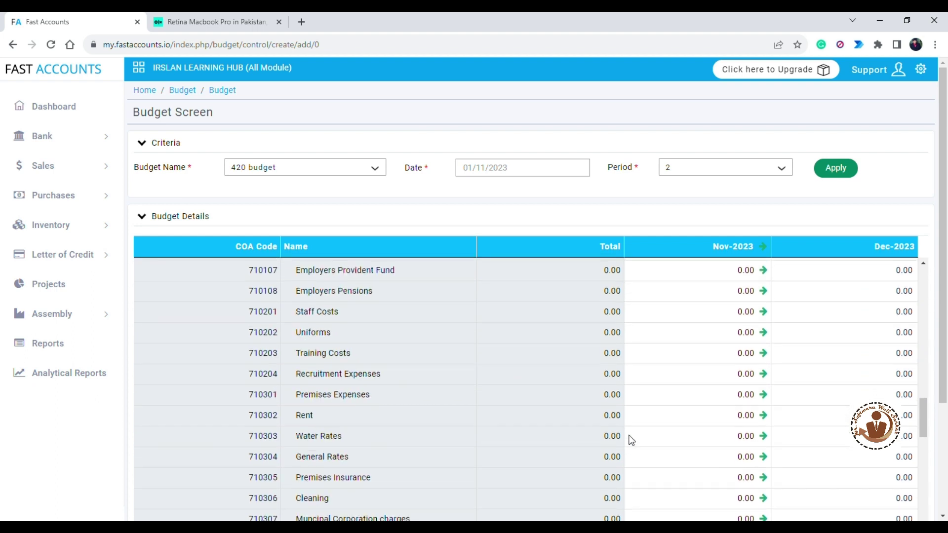
{"action": "scroll", "coordinate": [631, 440], "scroll_direction": "down", "scroll_amount": 4}
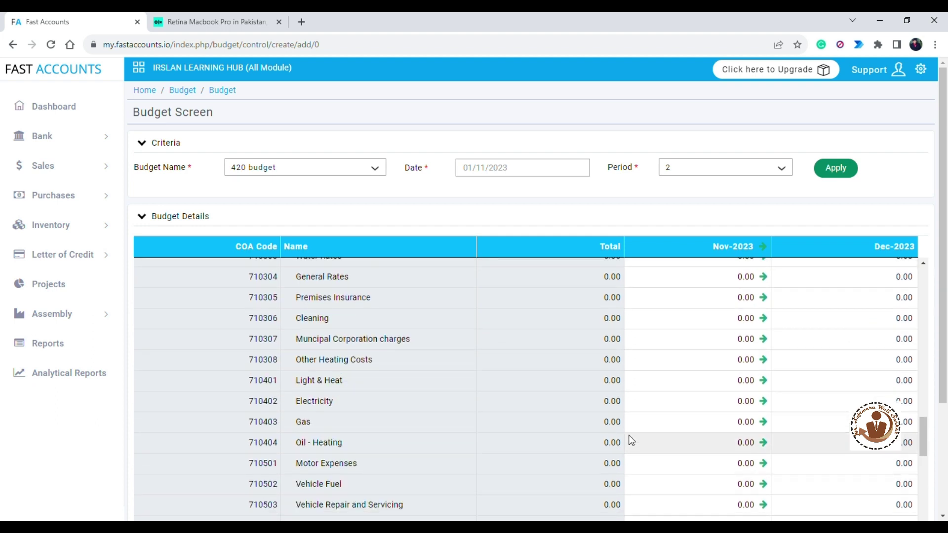
{"action": "scroll", "coordinate": [631, 439], "scroll_direction": "down", "scroll_amount": 5}
{"action": "scroll", "coordinate": [632, 440], "scroll_direction": "down", "scroll_amount": 5}
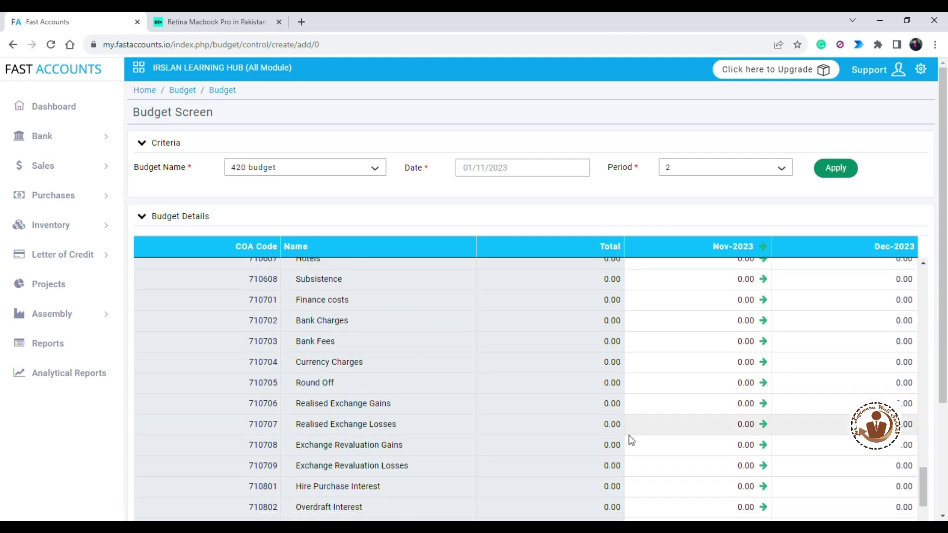
{"action": "scroll", "coordinate": [632, 440], "scroll_direction": "down", "scroll_amount": 5}
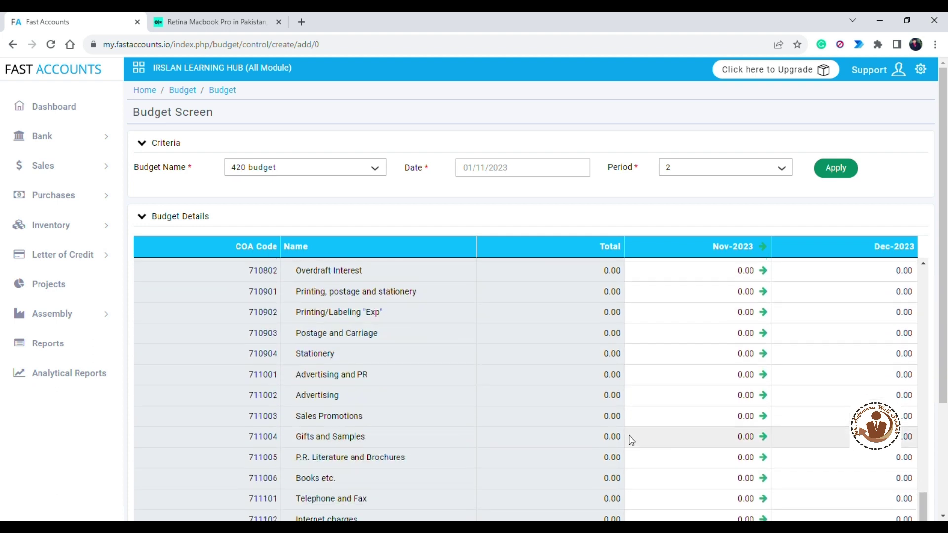
{"action": "scroll", "coordinate": [631, 440], "scroll_direction": "down", "scroll_amount": 5}
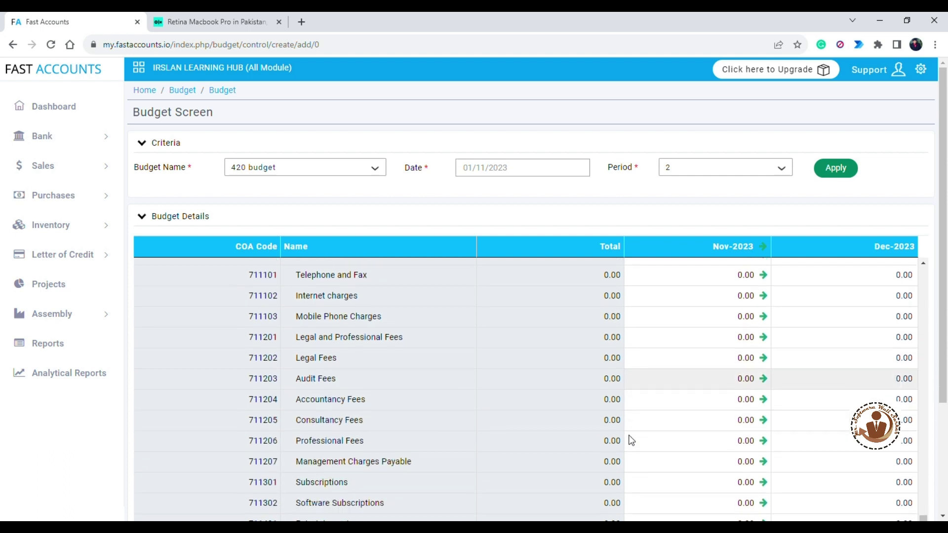
{"action": "scroll", "coordinate": [631, 440], "scroll_direction": "down", "scroll_amount": 3}
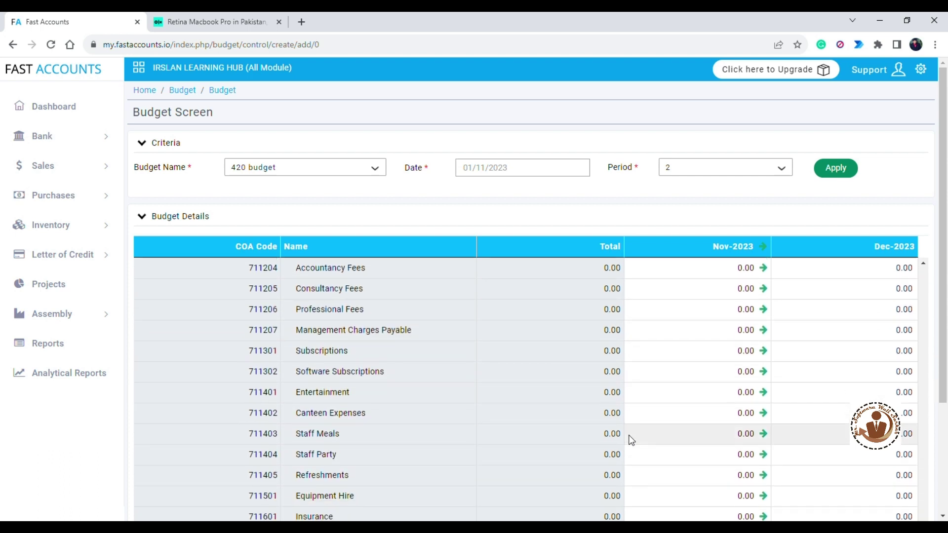
{"action": "scroll", "coordinate": [631, 439], "scroll_direction": "down", "scroll_amount": 2}
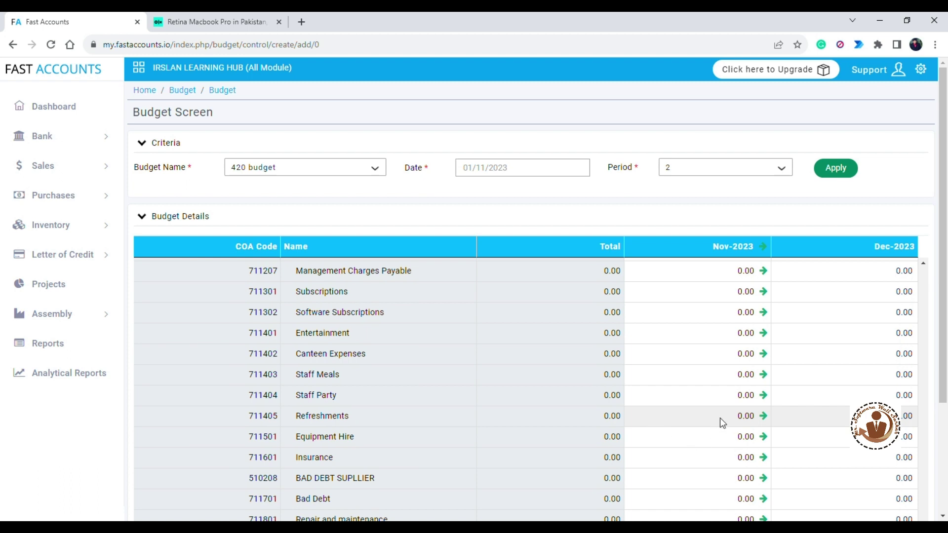
{"action": "left_click", "coordinate": [744, 420]}
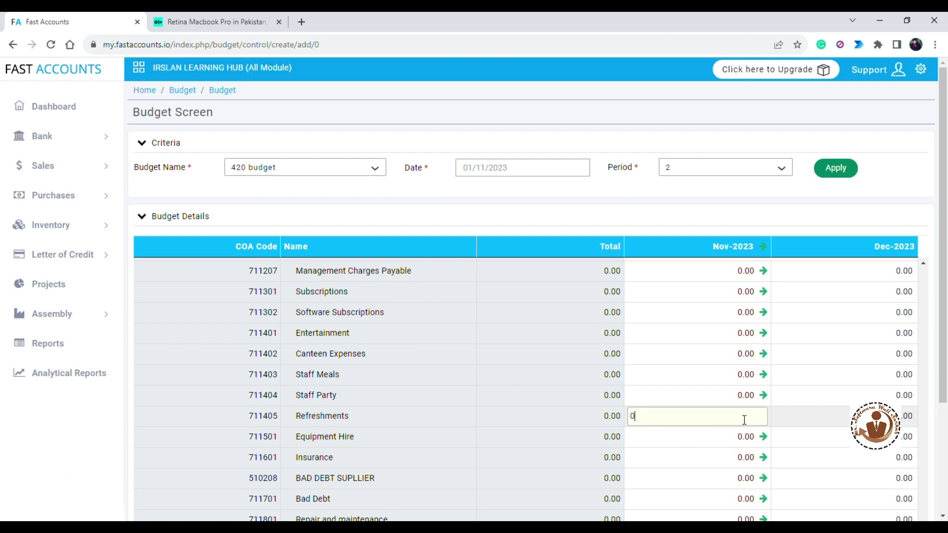
{"action": "type", "text": "3000"}
{"action": "key", "text": "Return"}
{"action": "key", "text": "Return"}
{"action": "left_click", "coordinate": [723, 444]}
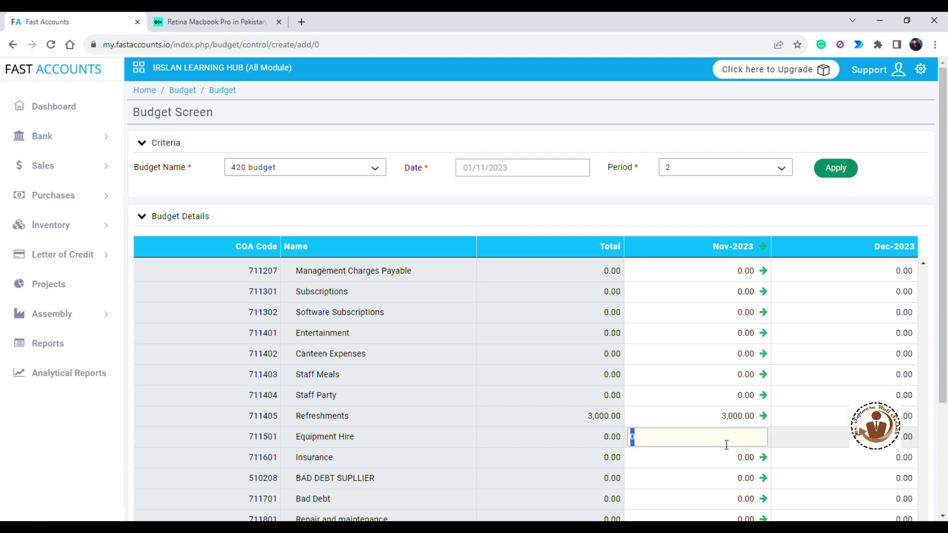
- Apply a fixed amount of 3000 to each month for the Refreshments account, covering all months
{"action": "left_click", "coordinate": [764, 417]}
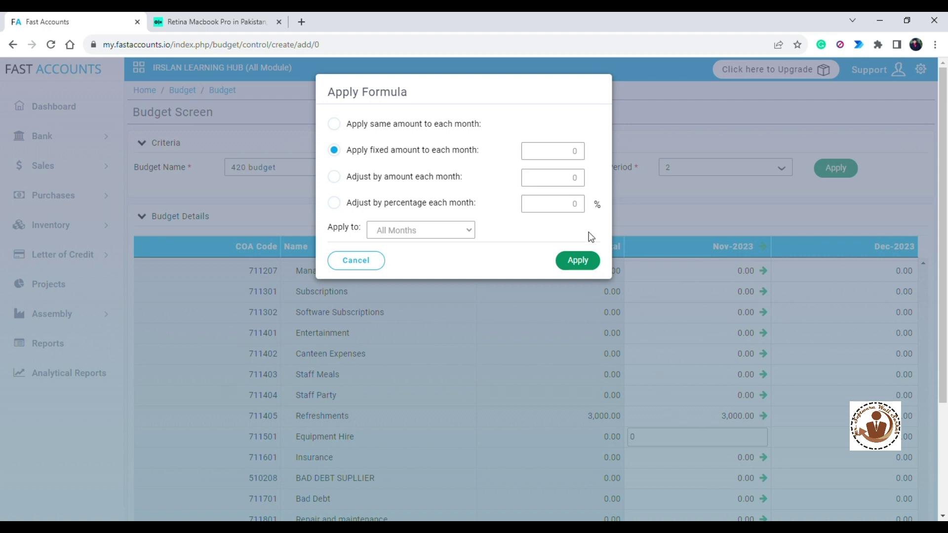
{"action": "left_click", "coordinate": [567, 152]}
{"action": "double_click", "coordinate": [572, 150]}
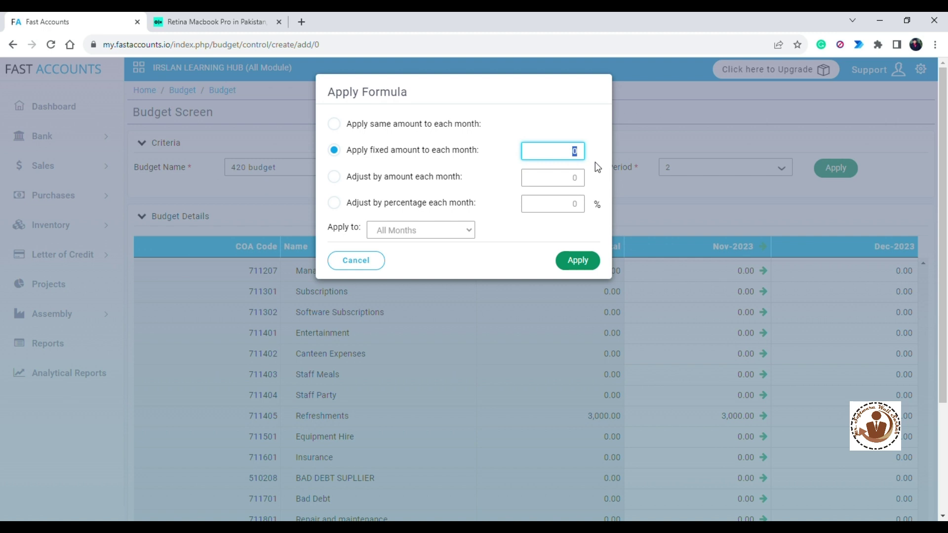
{"action": "type", "text": "3000"}
{"action": "left_click", "coordinate": [575, 260]}
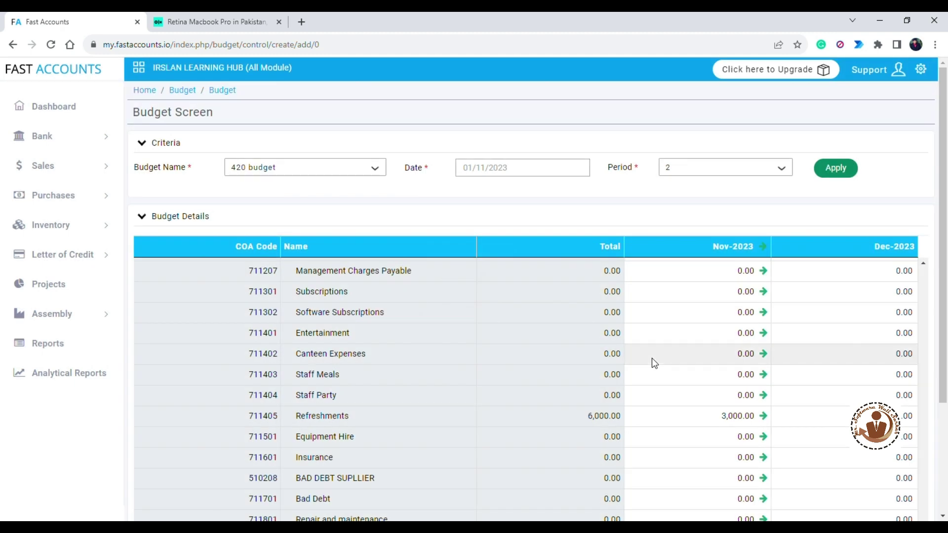
- Adjust the Refreshments budget by an amount of 100 each month across all months
{"action": "left_click", "coordinate": [763, 416]}
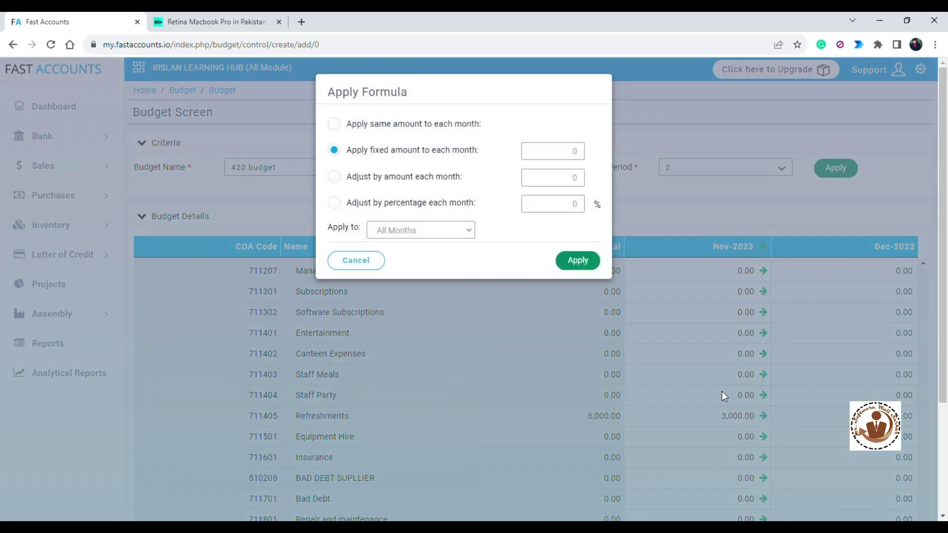
{"action": "left_click", "coordinate": [344, 187]}
{"action": "left_click", "coordinate": [553, 186]}
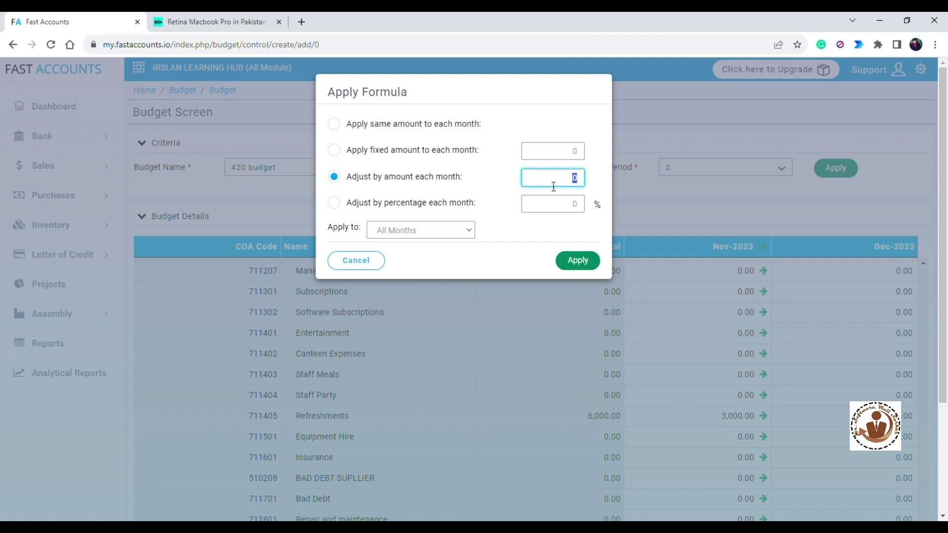
{"action": "type", "text": "100"}
{"action": "left_click", "coordinate": [574, 263]}
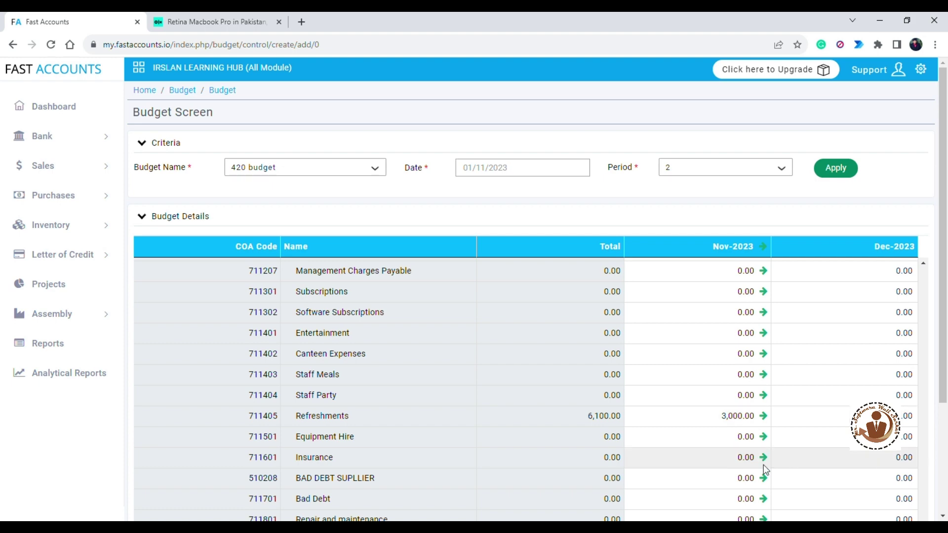
- Adjust the Refreshments budget by 50 percent each month, applied to all months
{"action": "left_click", "coordinate": [763, 416]}
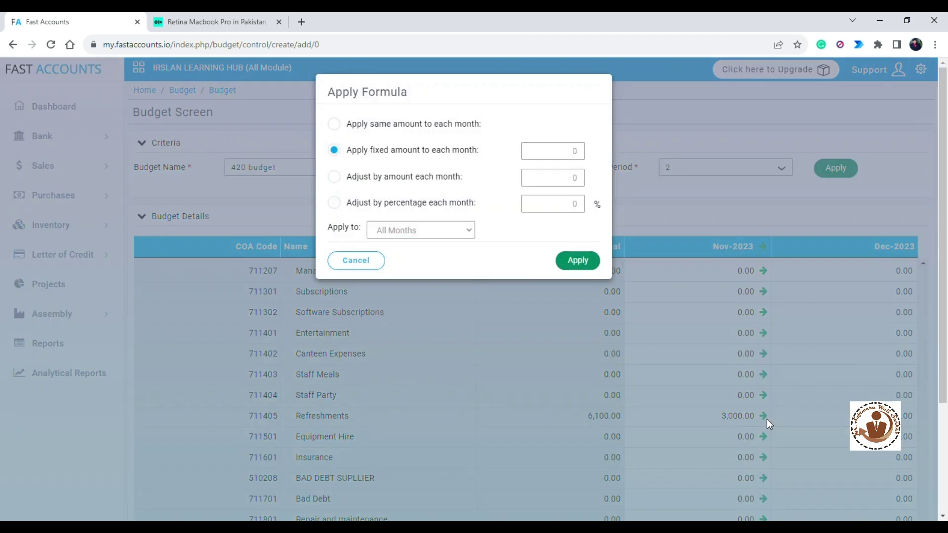
{"action": "left_click", "coordinate": [357, 204]}
{"action": "double_click", "coordinate": [570, 205]}
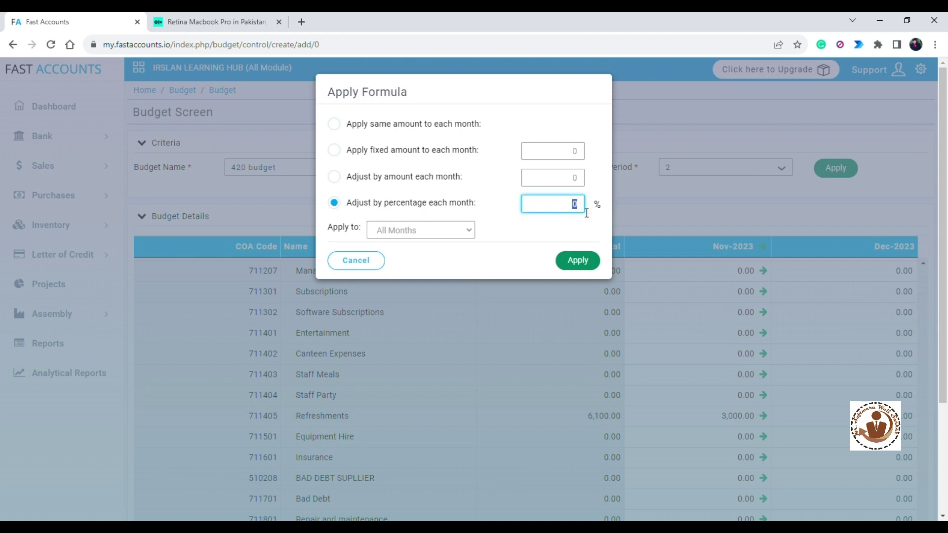
{"action": "type", "text": "50"}
{"action": "left_click", "coordinate": [500, 254]}
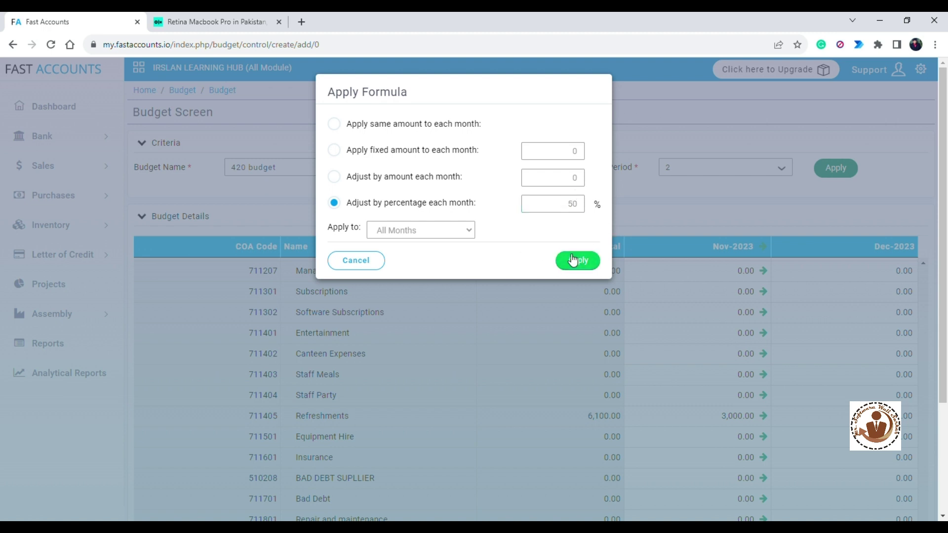
{"action": "left_click", "coordinate": [463, 233]}
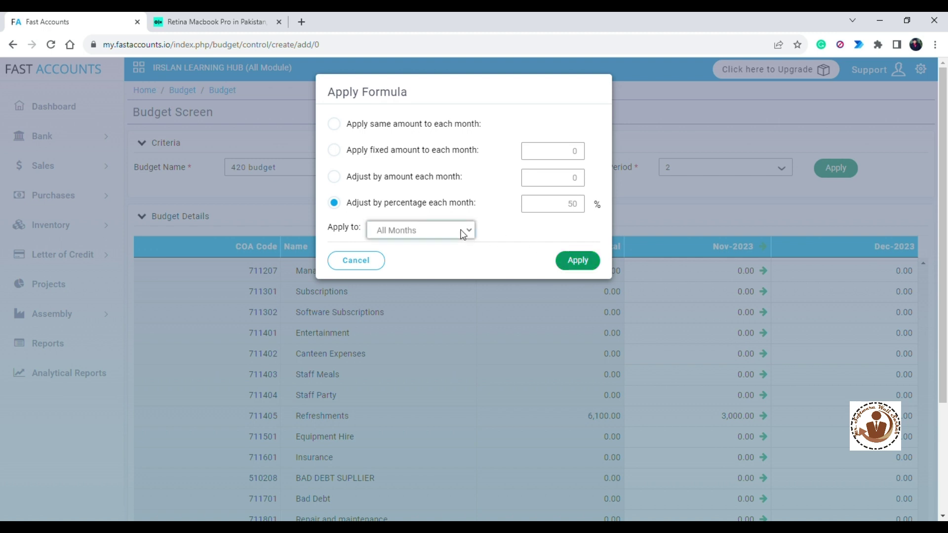
{"action": "left_click", "coordinate": [506, 257]}
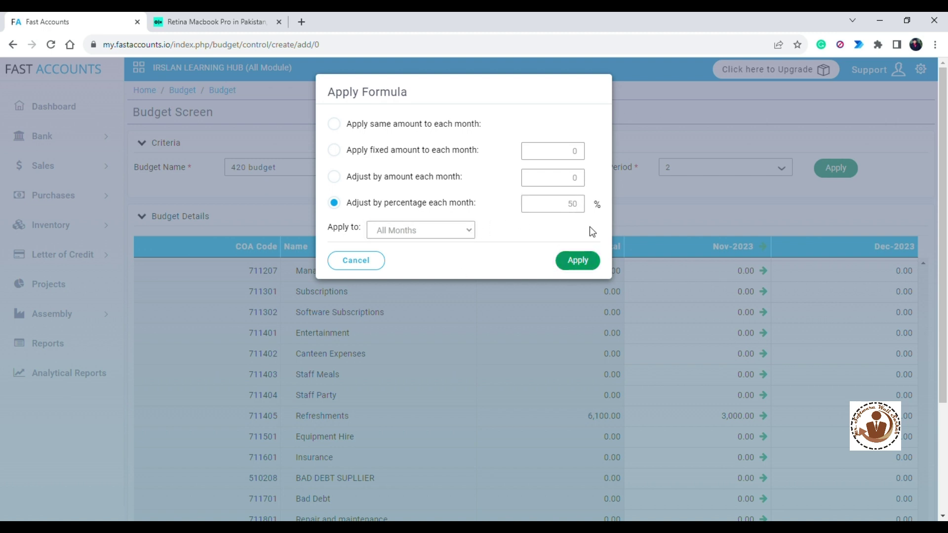
{"action": "left_click", "coordinate": [577, 262]}
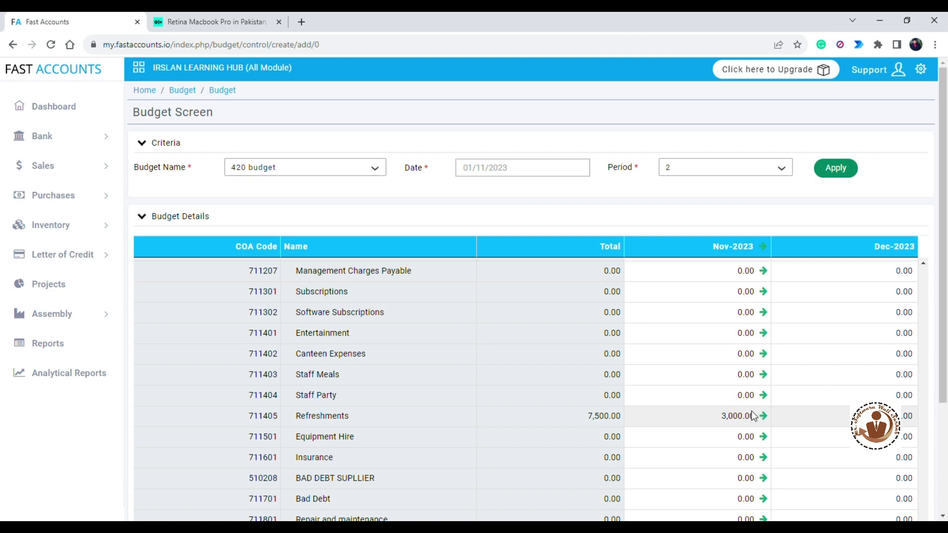
- Save the completed 420 budget from the end of the budget details
{"action": "scroll", "coordinate": [758, 418], "scroll_direction": "down", "scroll_amount": 5}
{"action": "scroll", "coordinate": [758, 418], "scroll_direction": "down", "scroll_amount": 5}
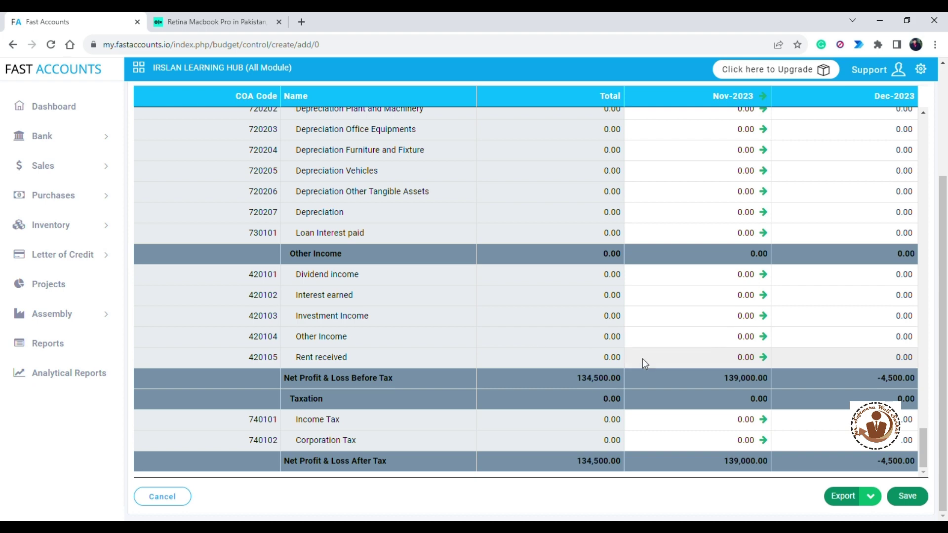
{"action": "left_click", "coordinate": [908, 497]}
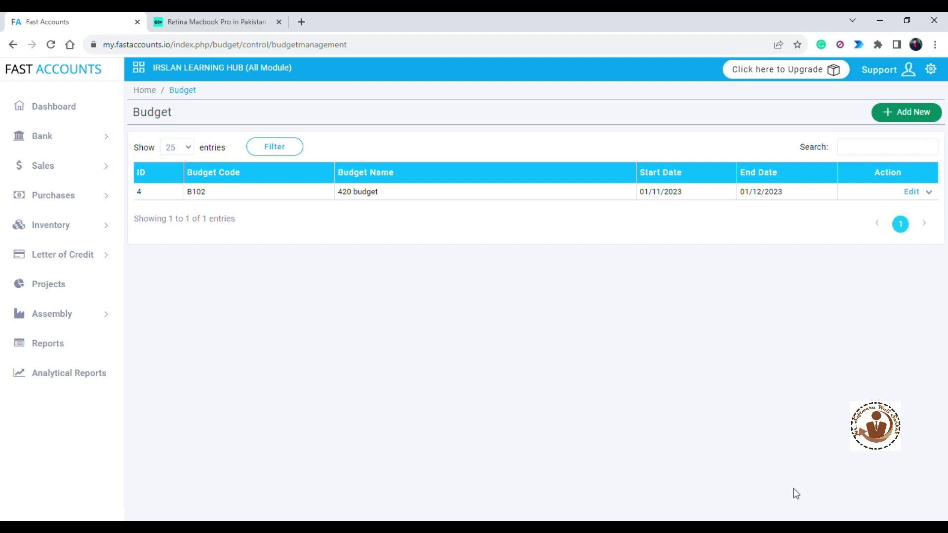
- Review the recorded bank payments and bank receipts
{"action": "left_click", "coordinate": [109, 139]}
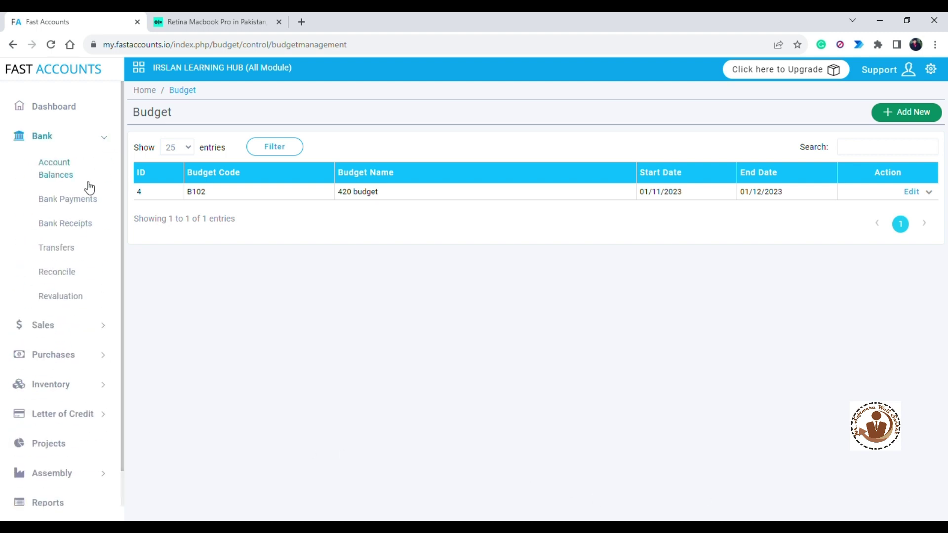
{"action": "left_click", "coordinate": [77, 198]}
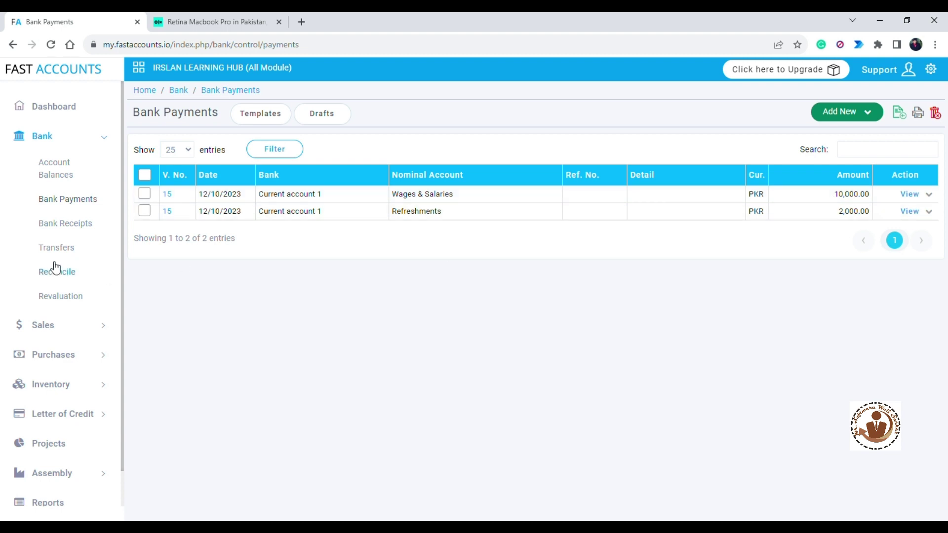
{"action": "left_click", "coordinate": [74, 222]}
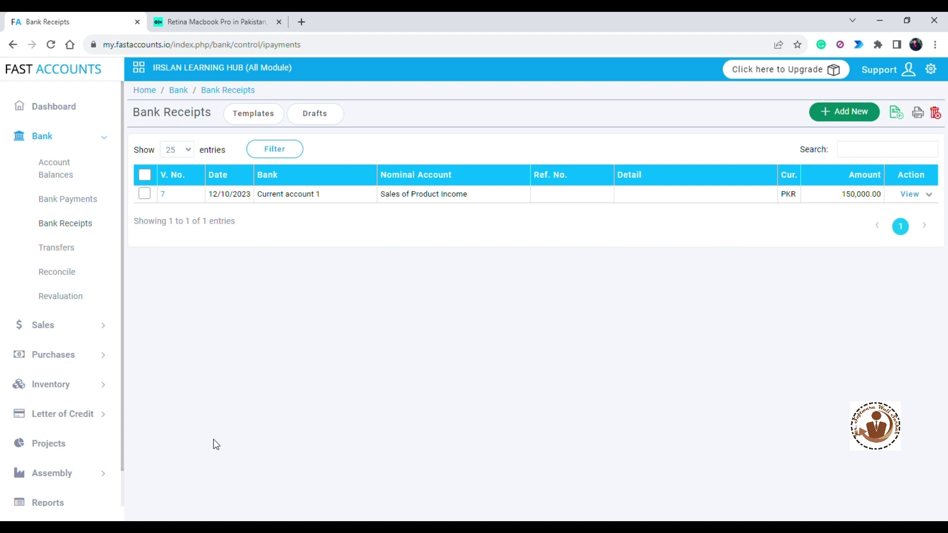
- Open the Budget Income Statement report from the Budget Reports group
{"action": "scroll", "coordinate": [64, 480], "scroll_direction": "down", "scroll_amount": 1}
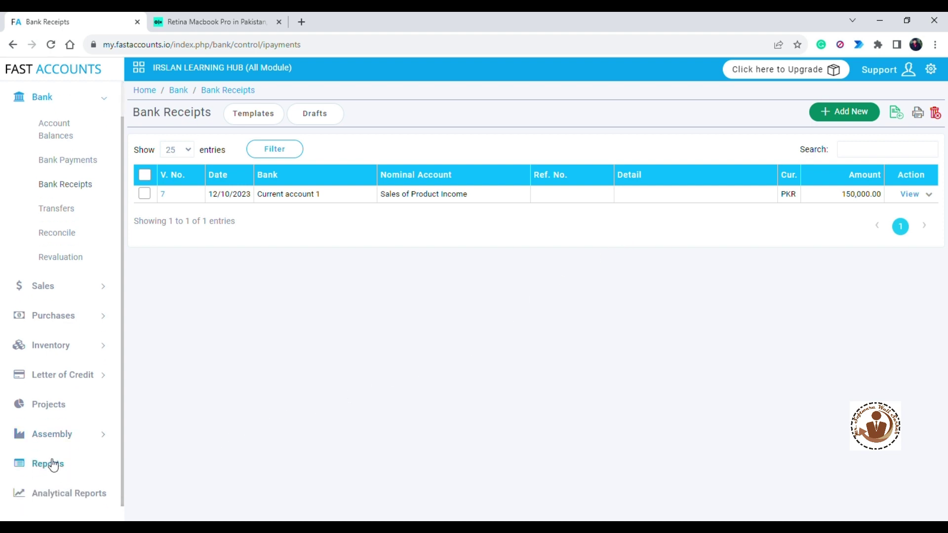
{"action": "left_click", "coordinate": [53, 465]}
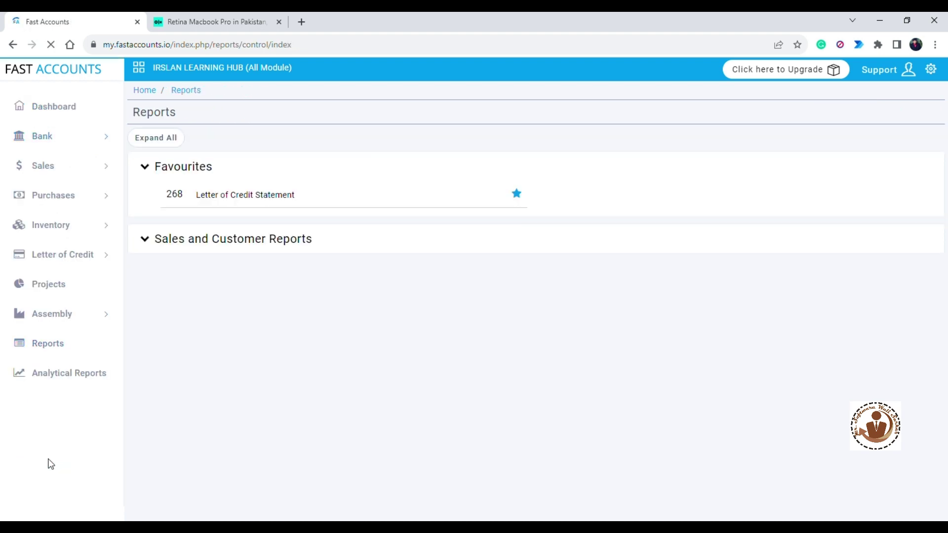
{"action": "scroll", "coordinate": [102, 424], "scroll_direction": "down", "scroll_amount": 10}
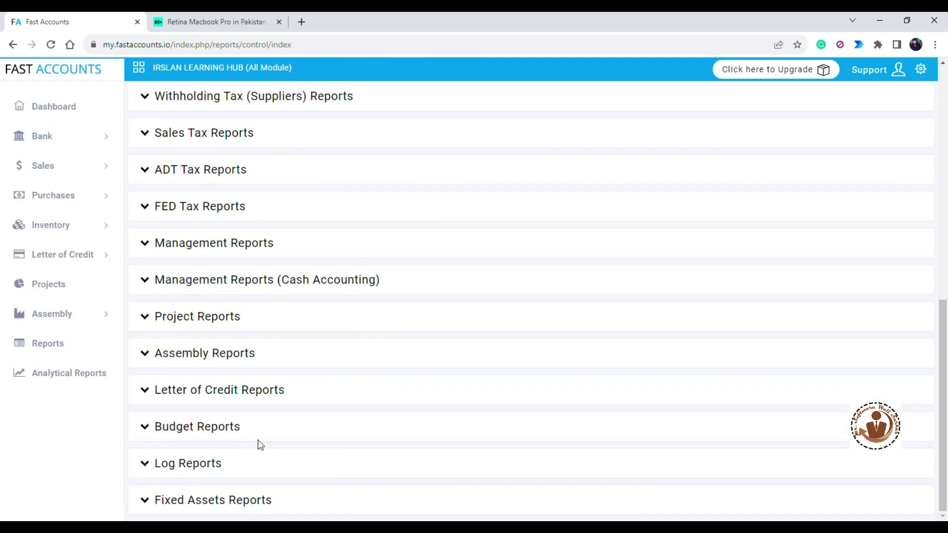
{"action": "left_click", "coordinate": [206, 427]}
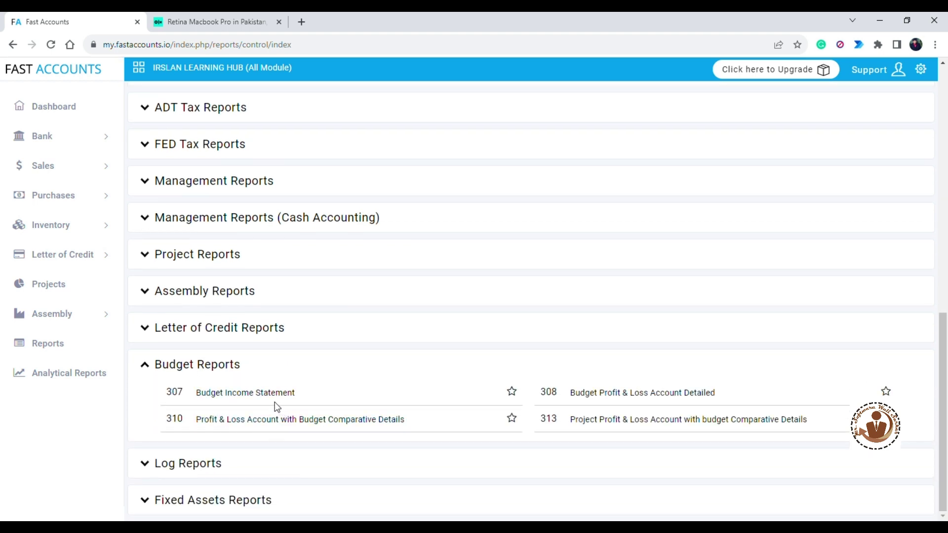
{"action": "left_click", "coordinate": [271, 395]}
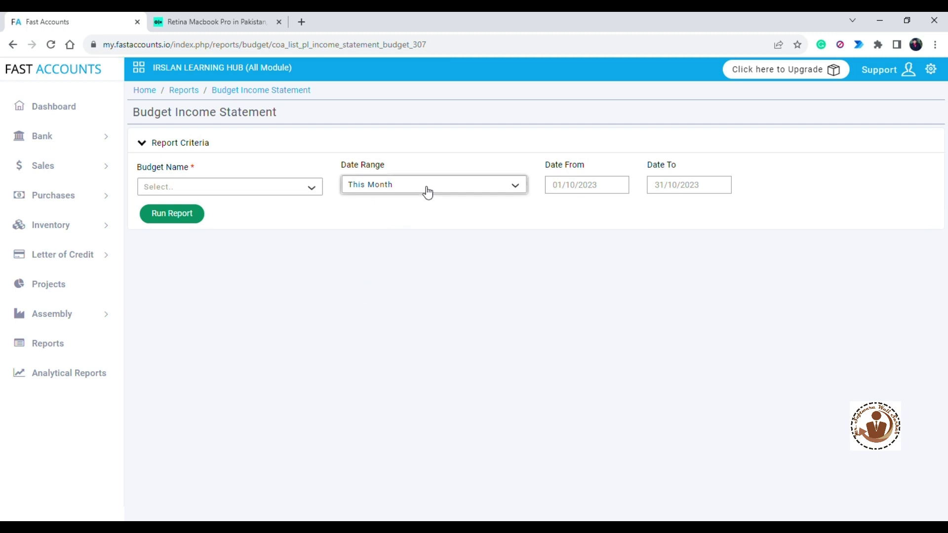
- Run the Budget Income Statement for 420 budget over the Current Financial Year and review its income and expense figures
{"action": "left_click", "coordinate": [426, 193]}
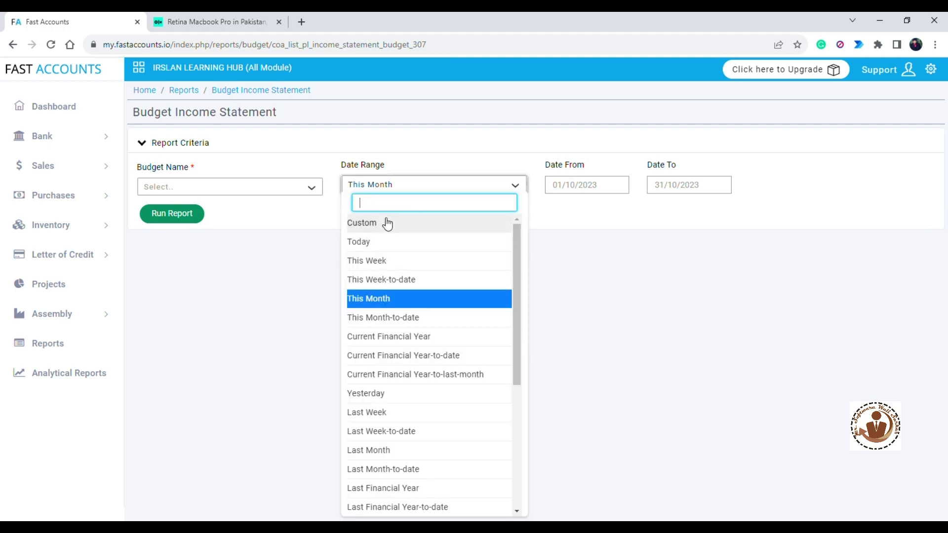
{"action": "left_click", "coordinate": [422, 340]}
{"action": "left_click", "coordinate": [217, 191]}
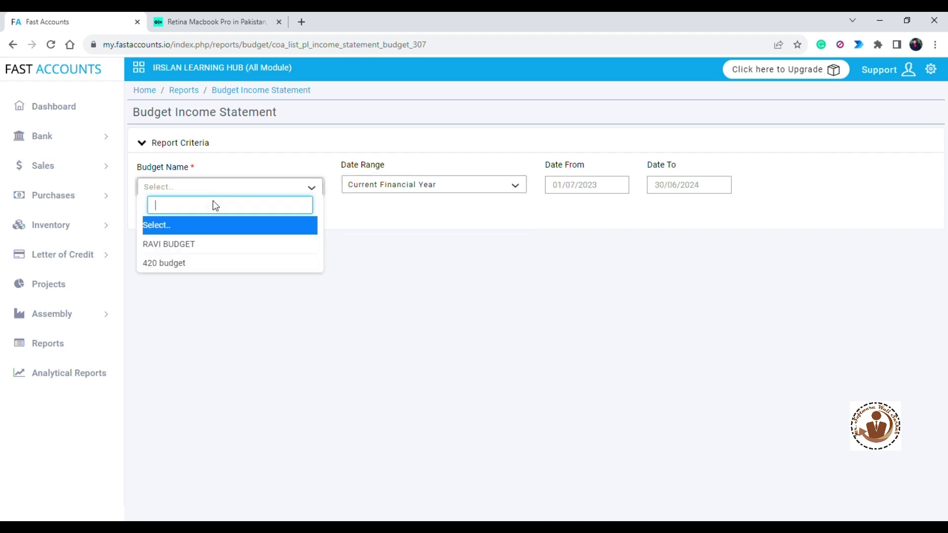
{"action": "left_click", "coordinate": [177, 265]}
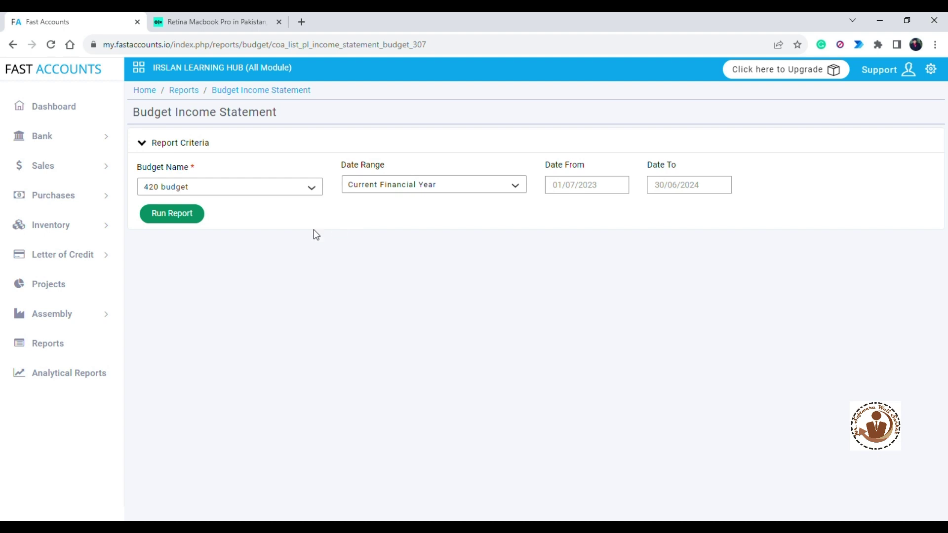
{"action": "left_click", "coordinate": [166, 218]}
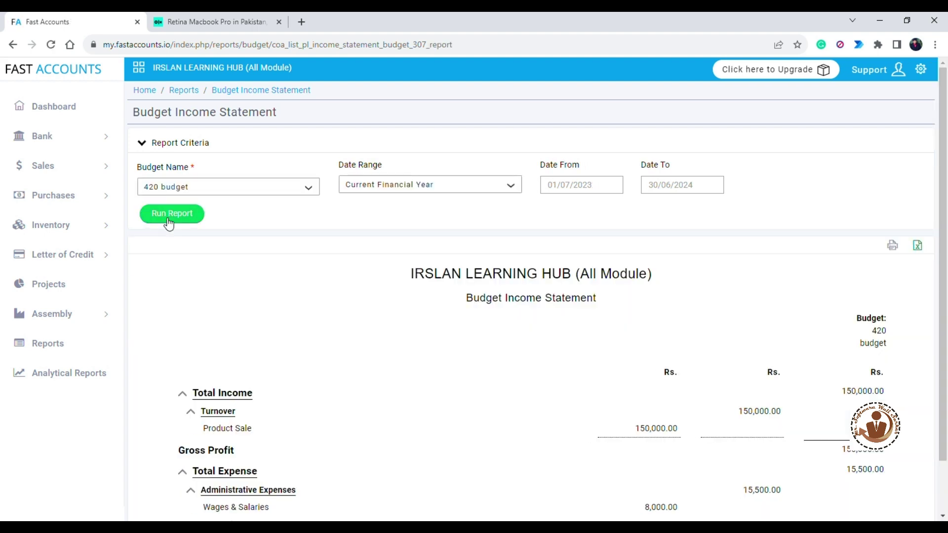
{"action": "scroll", "coordinate": [630, 353], "scroll_direction": "down", "scroll_amount": 1}
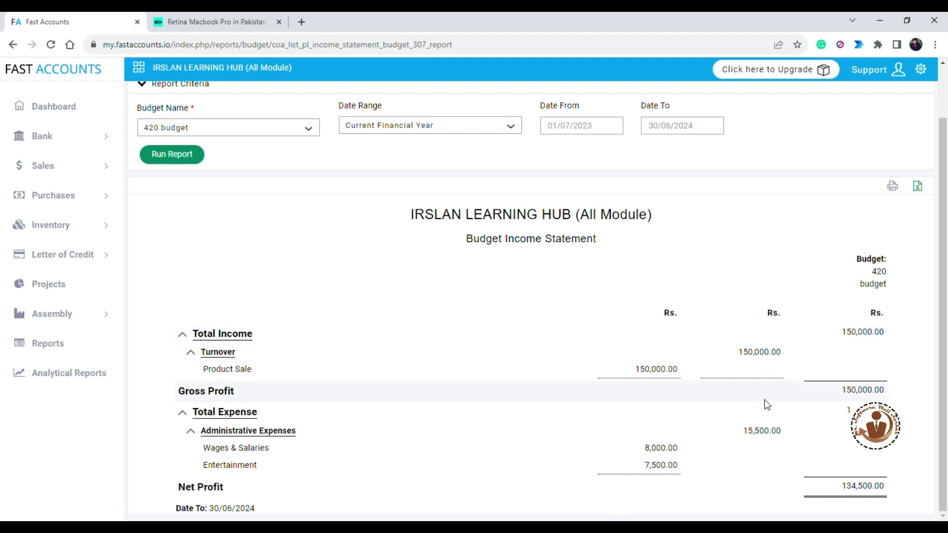
- Return to the report list and open Budget Profit & Loss Account Detailed from the Budget Reports group
{"action": "left_click", "coordinate": [64, 349]}
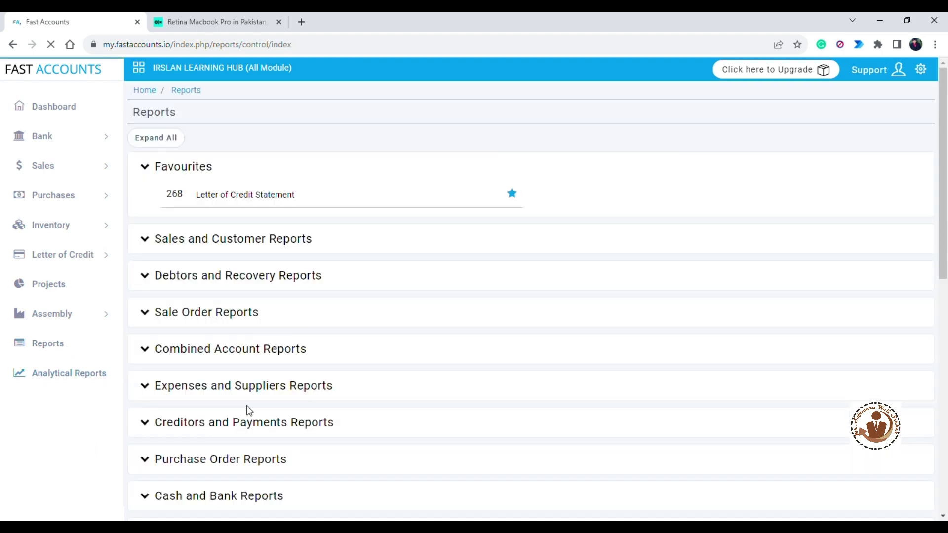
{"action": "scroll", "coordinate": [248, 412], "scroll_direction": "down", "scroll_amount": 10}
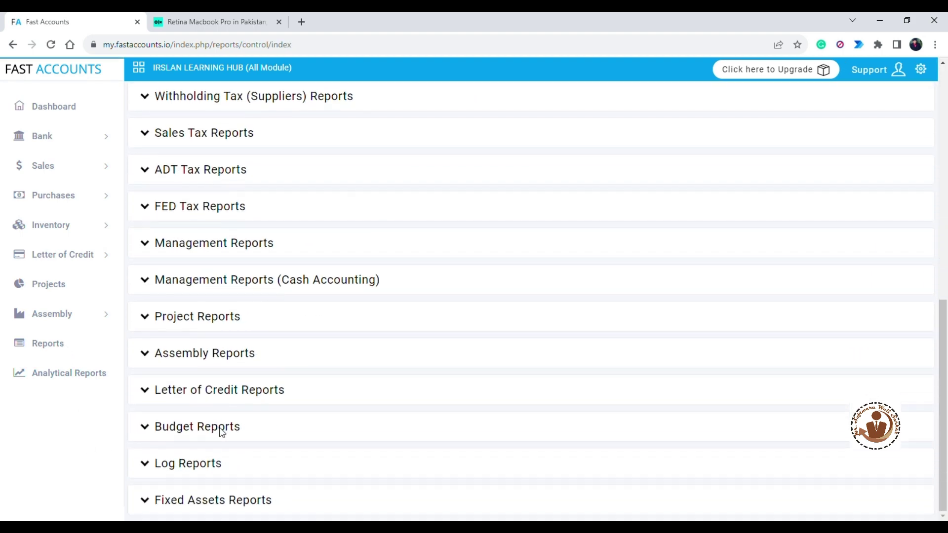
{"action": "left_click", "coordinate": [150, 431]}
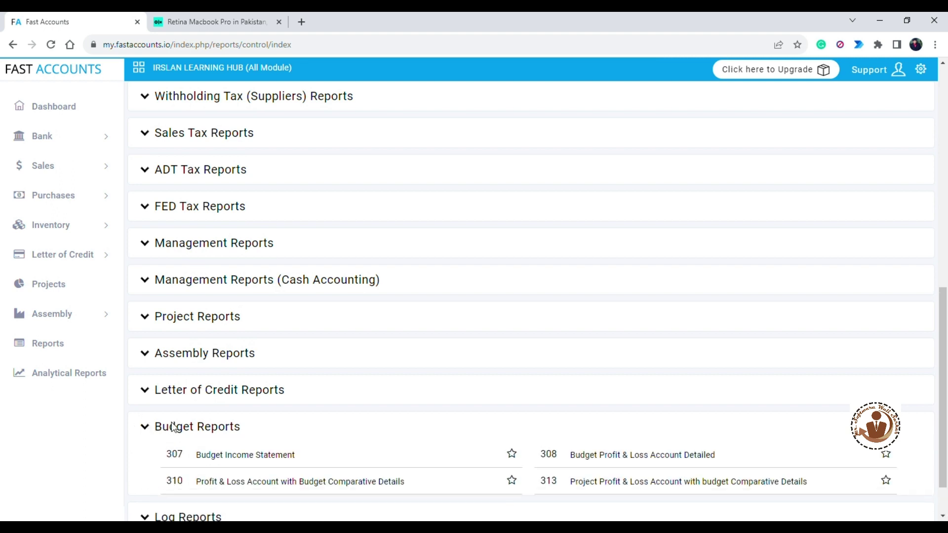
{"action": "scroll", "coordinate": [435, 437], "scroll_direction": "down", "scroll_amount": 1}
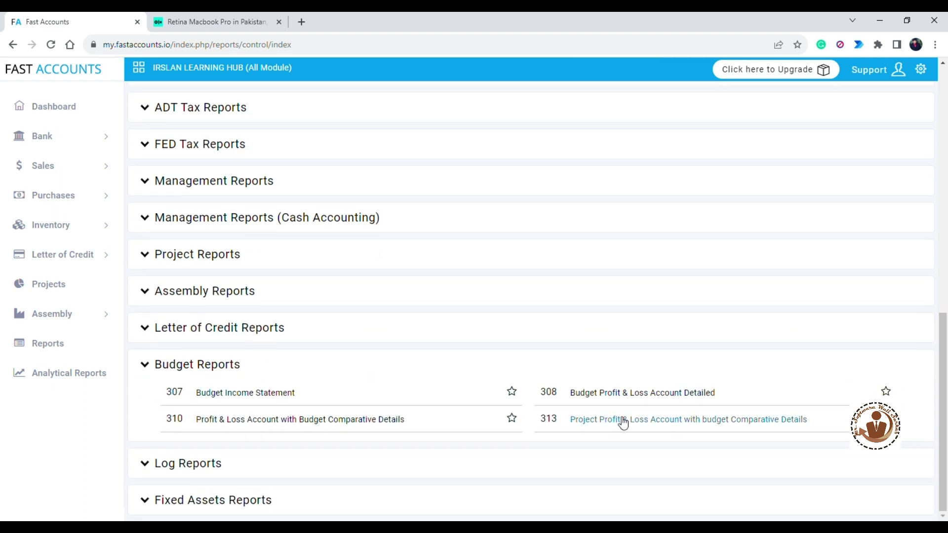
{"action": "left_click", "coordinate": [660, 395]}
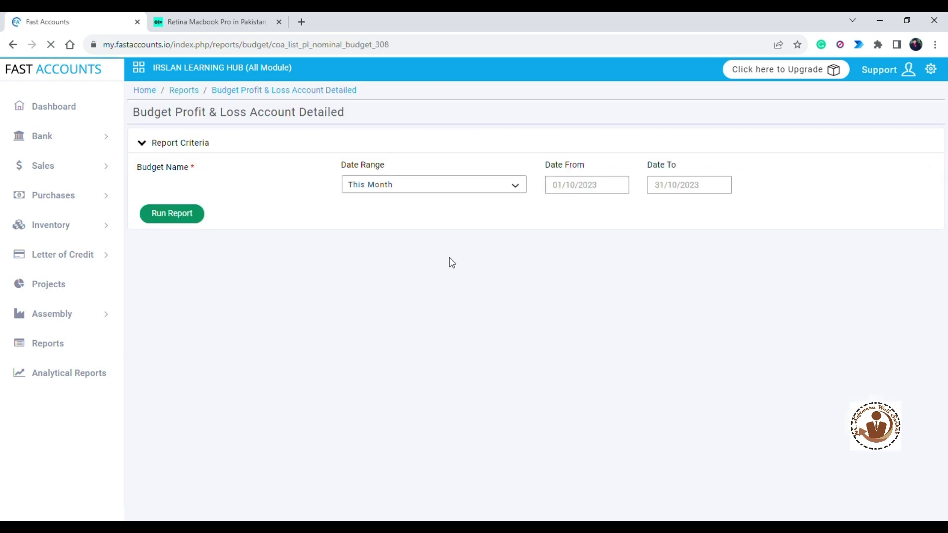
- Run the Budget Profit & Loss Account Detailed report for 420 budget over the Current Financial Year and review its figures
{"action": "left_click", "coordinate": [231, 193]}
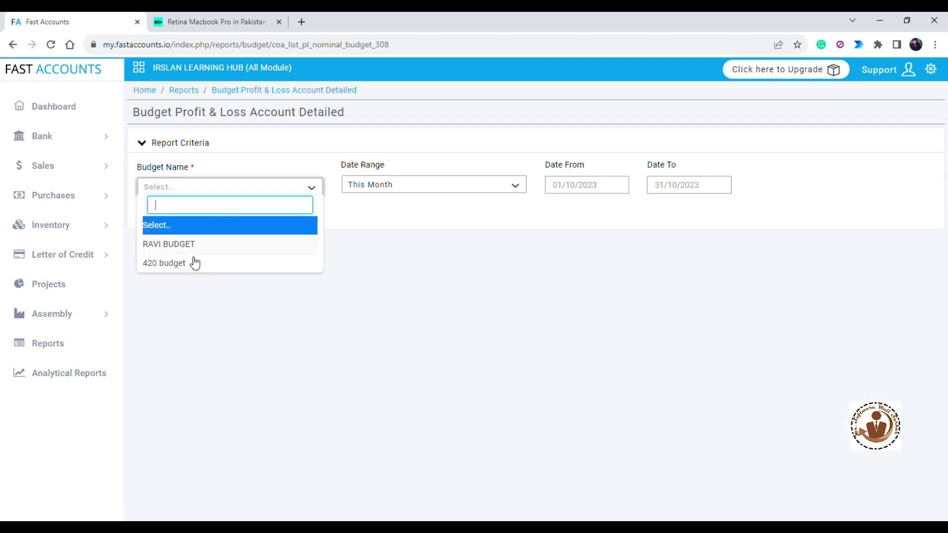
{"action": "left_click", "coordinate": [191, 267]}
{"action": "left_click", "coordinate": [404, 186]}
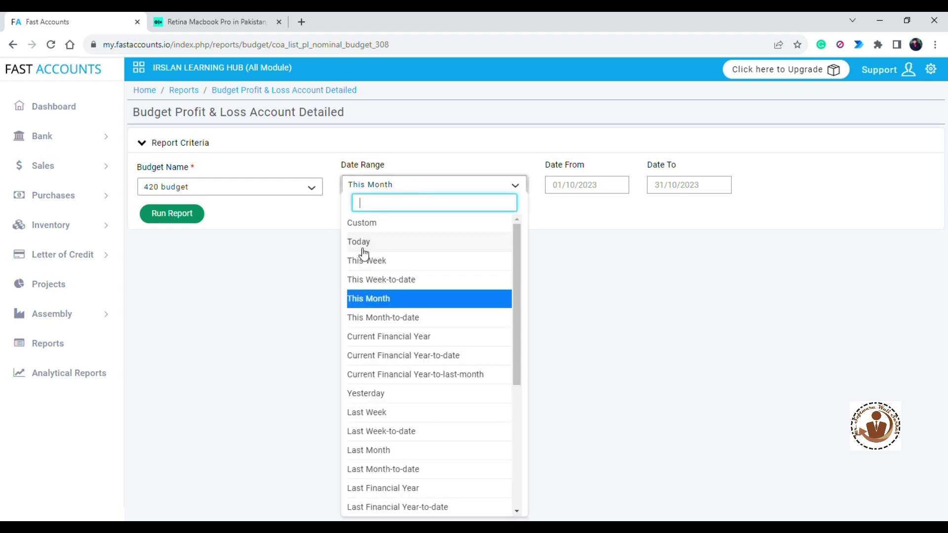
{"action": "left_click", "coordinate": [388, 337]}
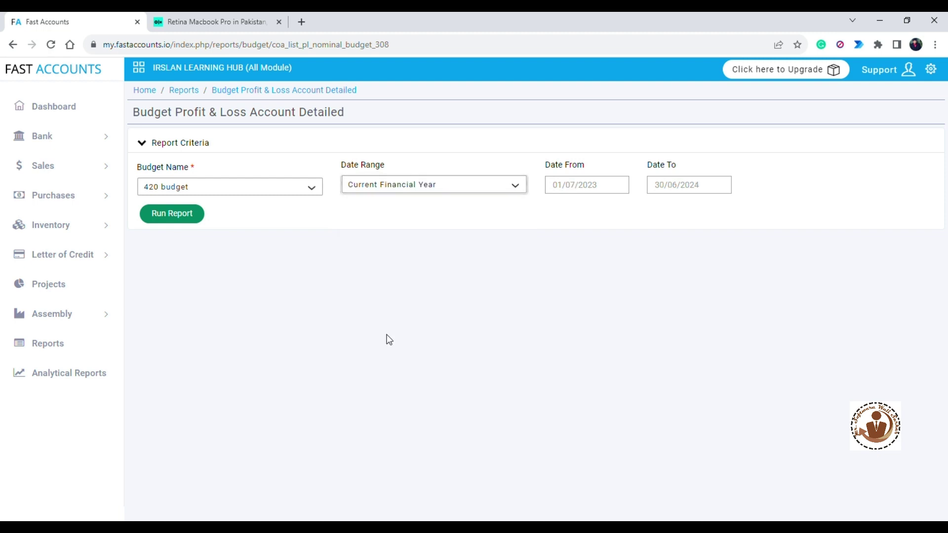
{"action": "left_click", "coordinate": [175, 221]}
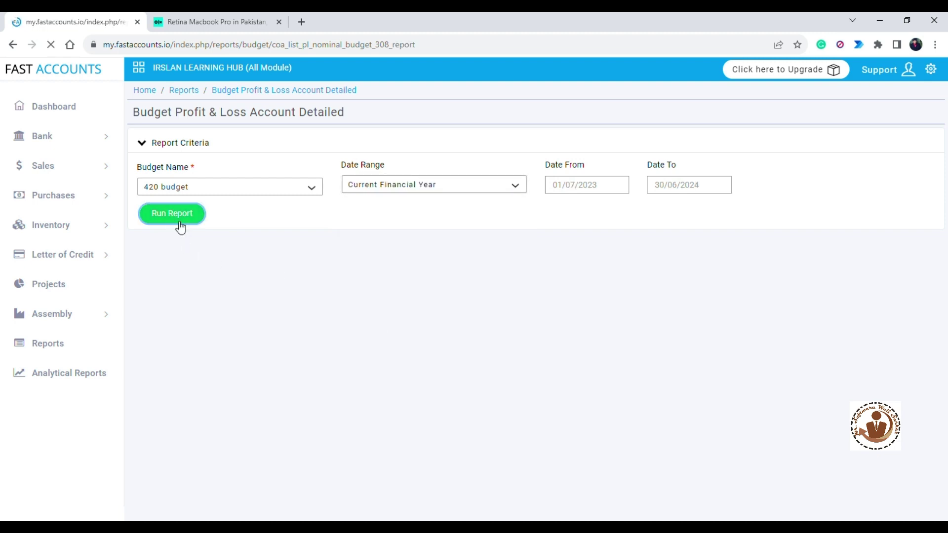
{"action": "scroll", "coordinate": [452, 306], "scroll_direction": "down", "scroll_amount": 1}
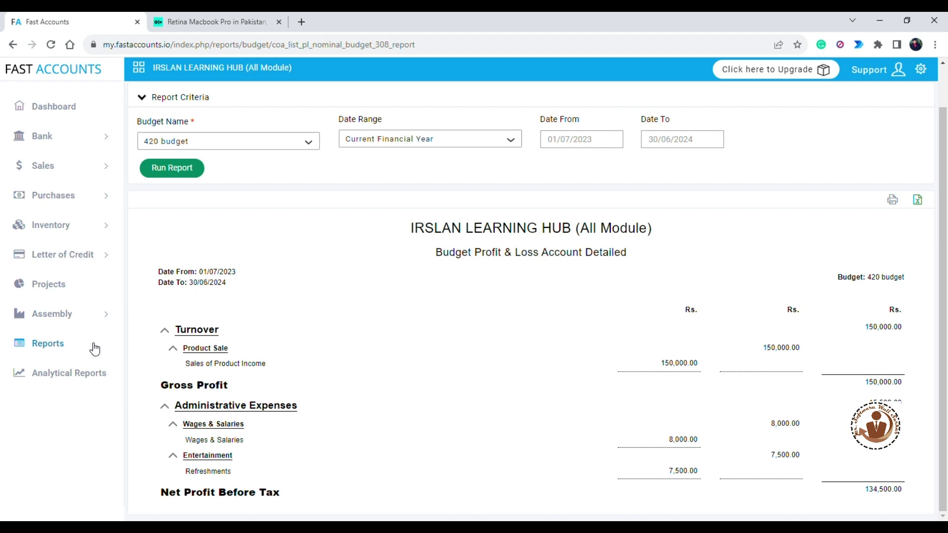
- Return to the report list and open Profit & Loss Account with Budget Comparative Details from the Budget Reports group
{"action": "left_click", "coordinate": [66, 343]}
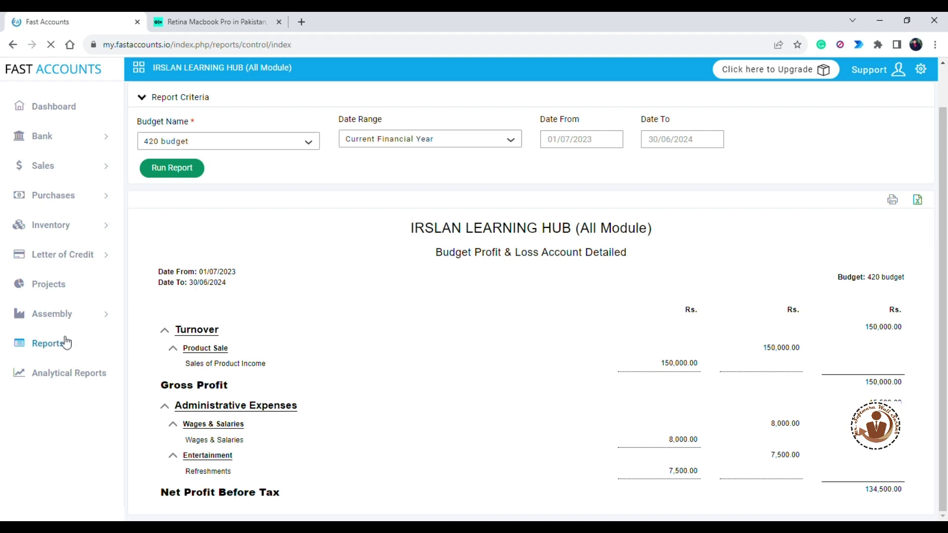
{"action": "scroll", "coordinate": [205, 394], "scroll_direction": "down", "scroll_amount": 10}
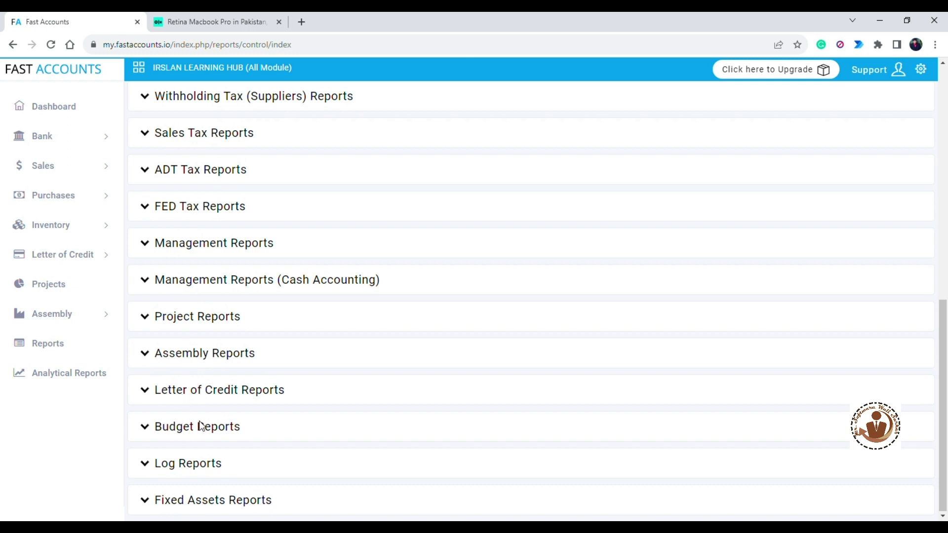
{"action": "left_click", "coordinate": [145, 434]}
{"action": "scroll", "coordinate": [221, 450], "scroll_direction": "down", "scroll_amount": 1}
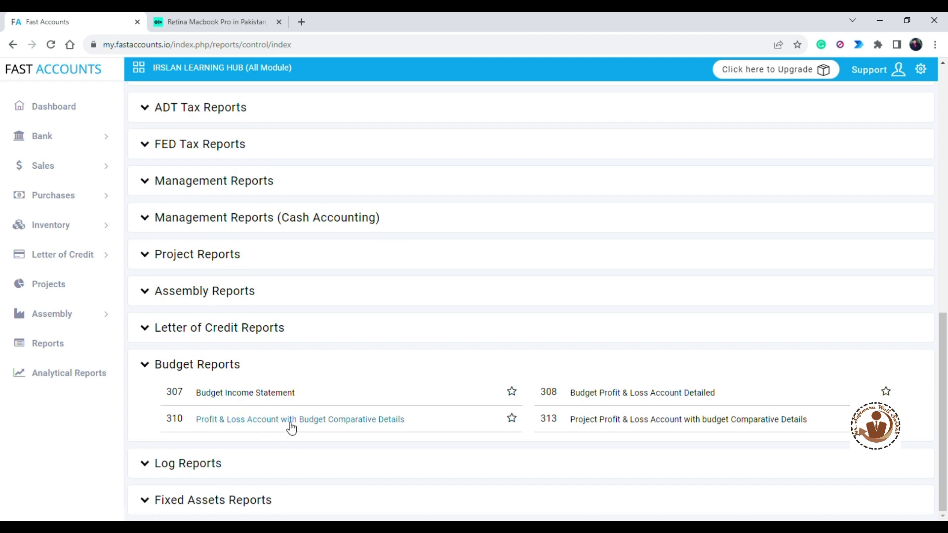
{"action": "left_click", "coordinate": [290, 424]}
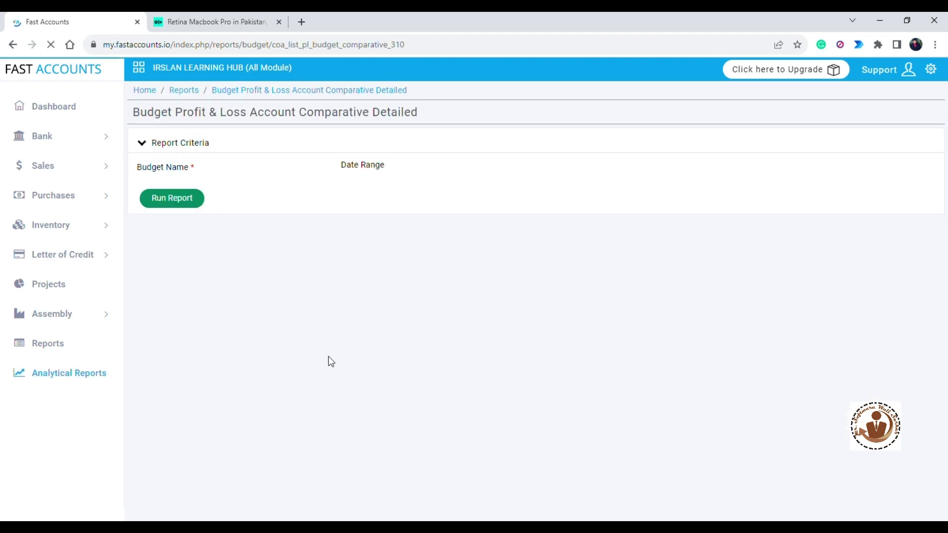
- Run the comparative report for the Current Financial Year against 420 budget and compare actual with budgeted amounts down to net profit
{"action": "left_click", "coordinate": [412, 185]}
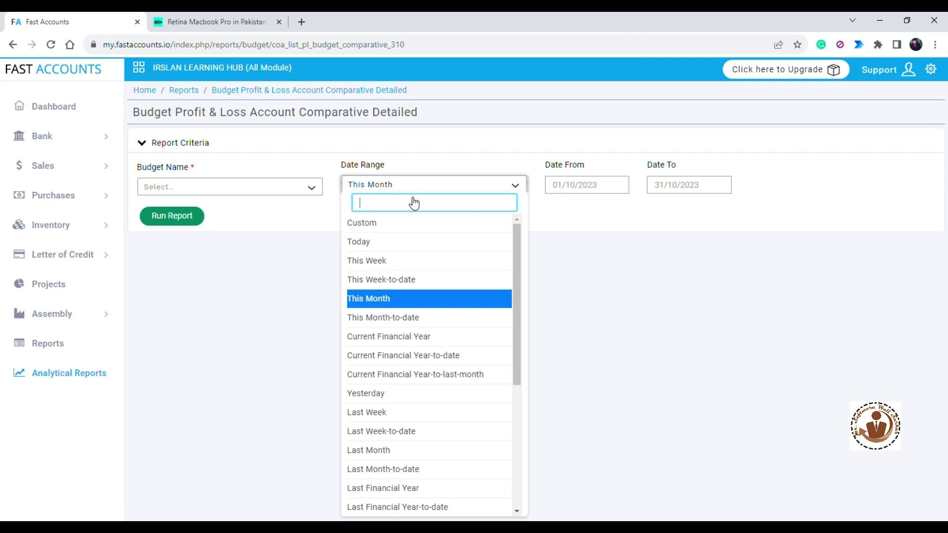
{"action": "left_click", "coordinate": [392, 338]}
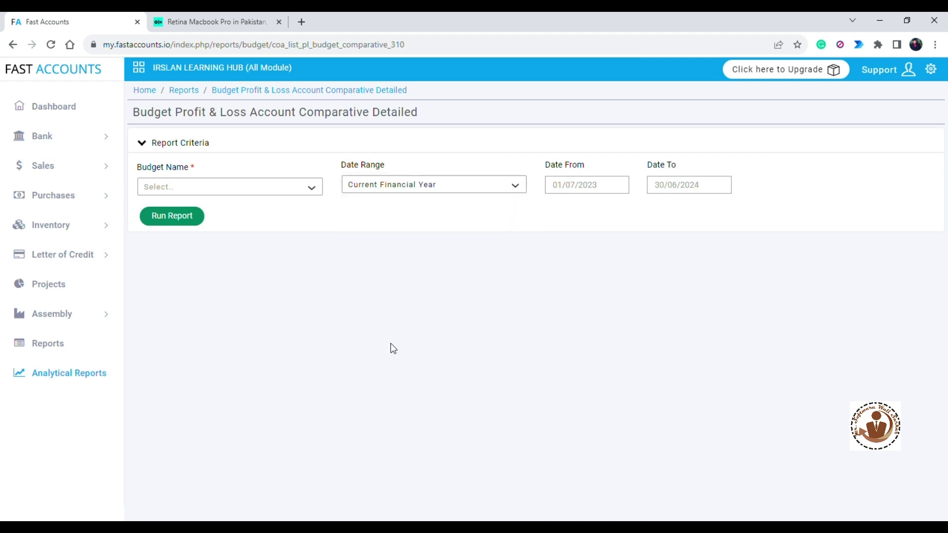
{"action": "left_click", "coordinate": [253, 192]}
{"action": "left_click", "coordinate": [181, 264]}
{"action": "left_click", "coordinate": [191, 220]}
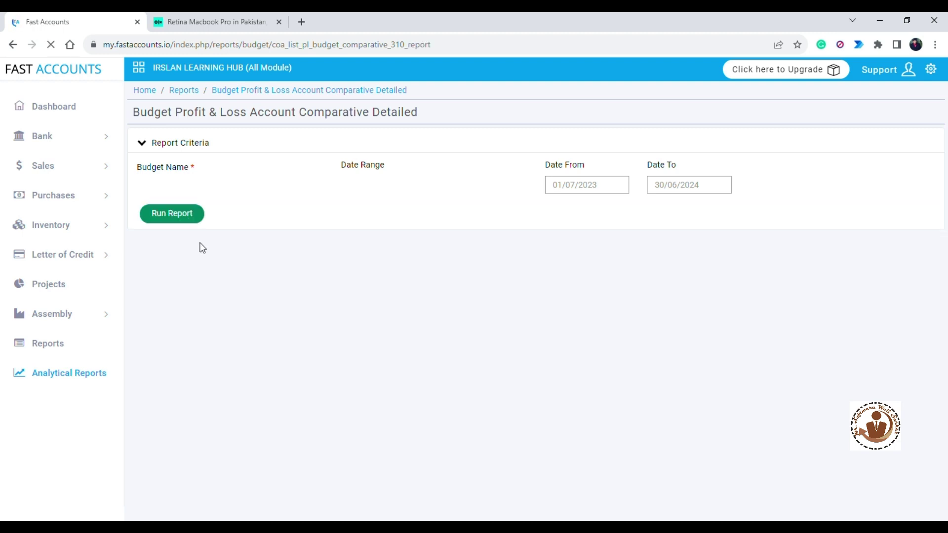
{"action": "scroll", "coordinate": [455, 342], "scroll_direction": "down", "scroll_amount": 3}
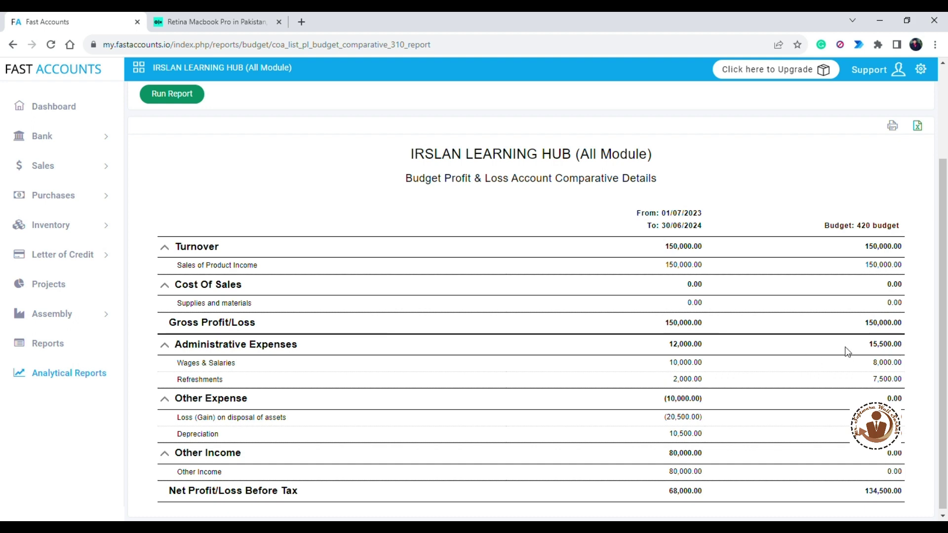
{"action": "scroll", "coordinate": [666, 363], "scroll_direction": "down", "scroll_amount": 1}
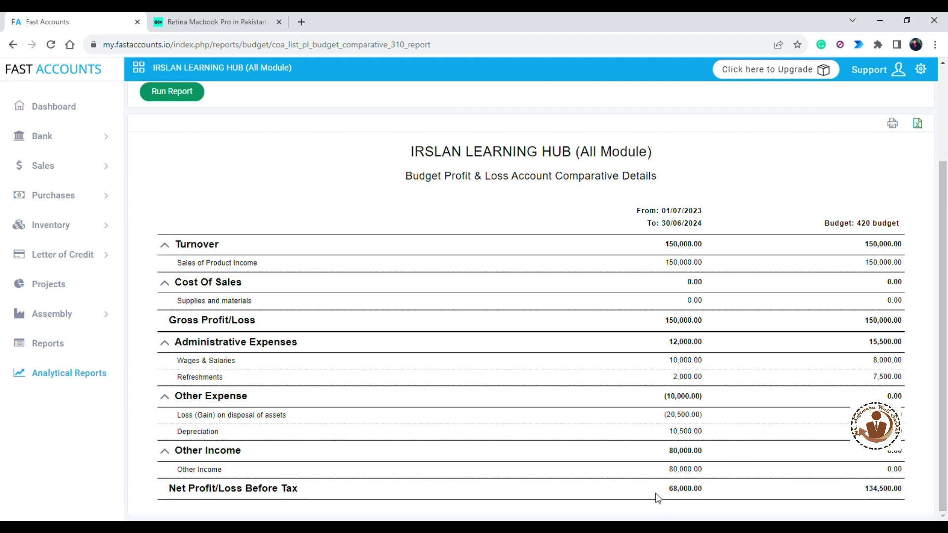
{"action": "left_click_drag", "start_coordinate": [664, 491], "coordinate": [695, 493]}
{"action": "scroll", "coordinate": [659, 286], "scroll_direction": "up", "scroll_amount": 2}
{"action": "scroll", "coordinate": [554, 302], "scroll_direction": "up", "scroll_amount": 1}
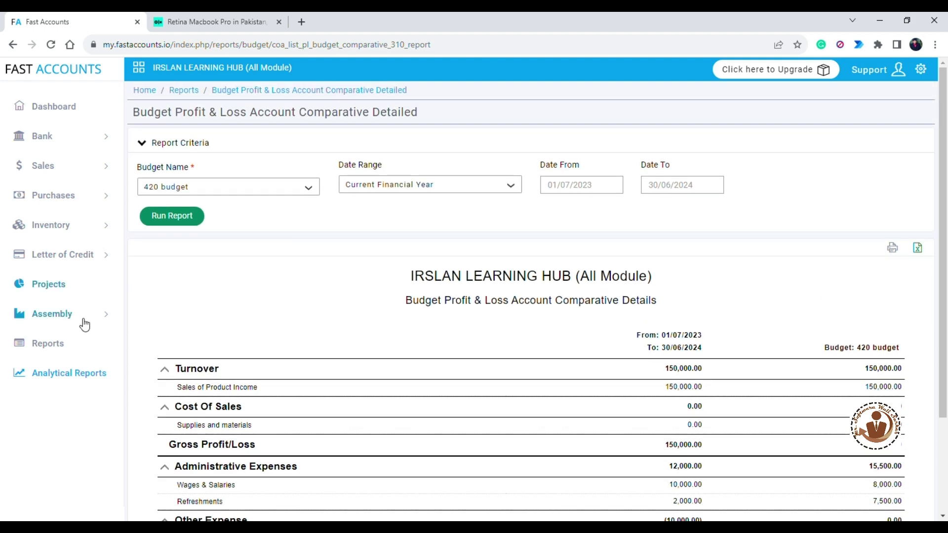
- Return to the report list and open Project Profit & Loss Account with budget Comparative Details from the Budget Reports group
{"action": "left_click", "coordinate": [65, 352]}
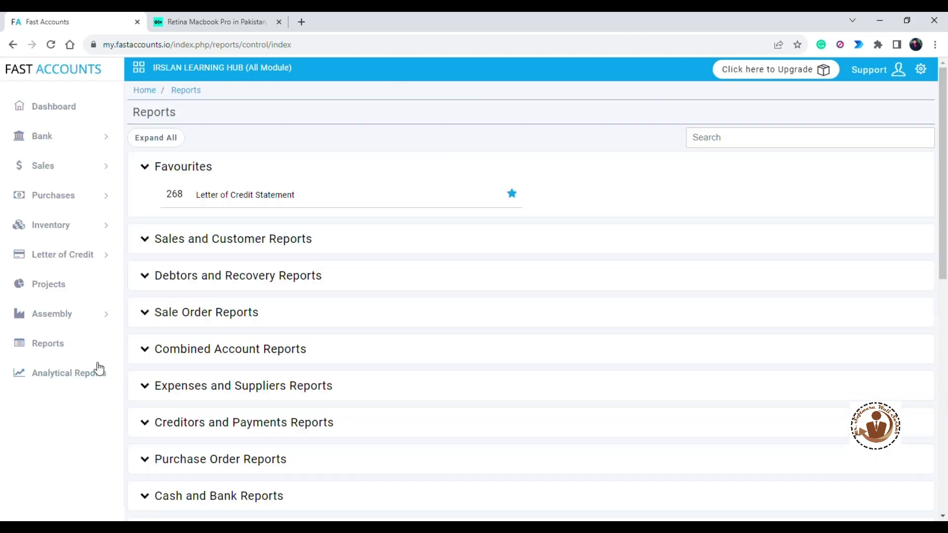
{"action": "scroll", "coordinate": [160, 345], "scroll_direction": "down", "scroll_amount": 5}
{"action": "scroll", "coordinate": [163, 341], "scroll_direction": "down", "scroll_amount": 6}
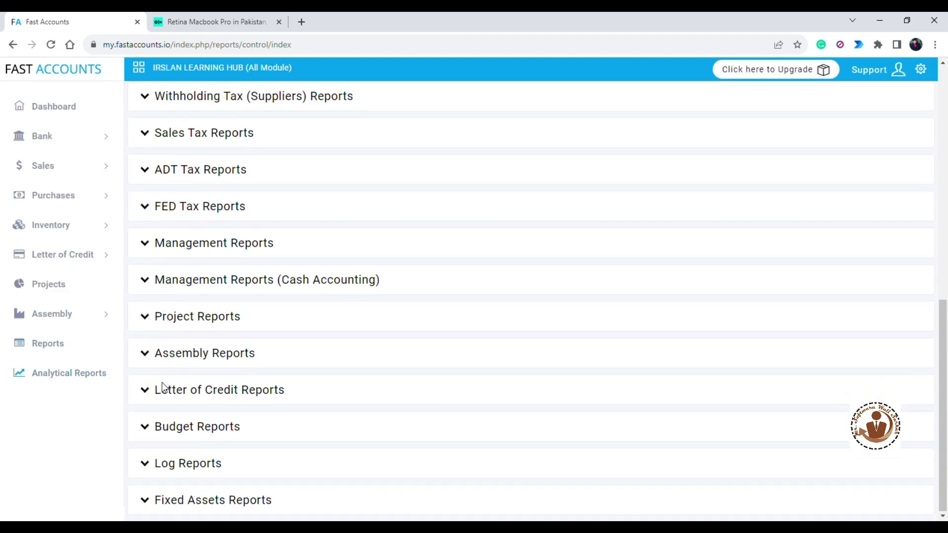
{"action": "left_click", "coordinate": [145, 429]}
{"action": "scroll", "coordinate": [345, 415], "scroll_direction": "down", "scroll_amount": 2}
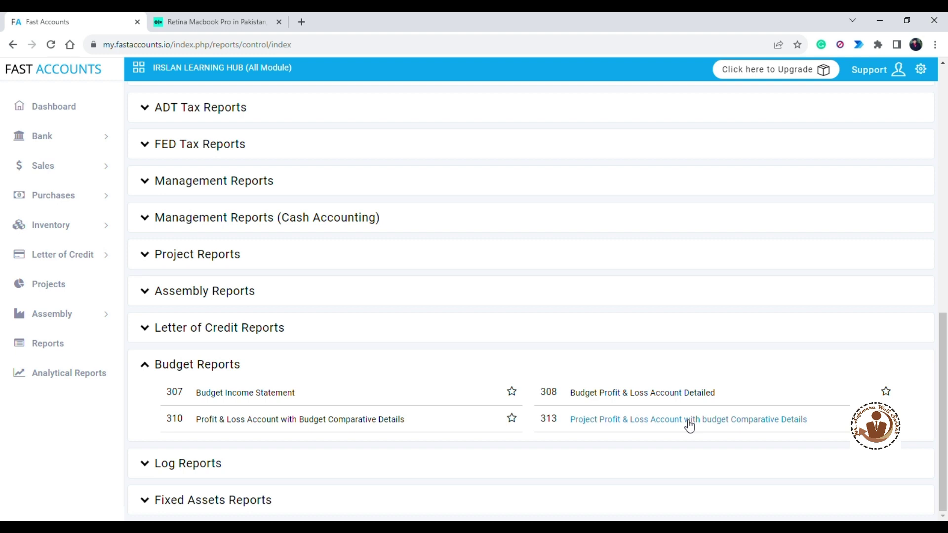
{"action": "left_click", "coordinate": [690, 420]}
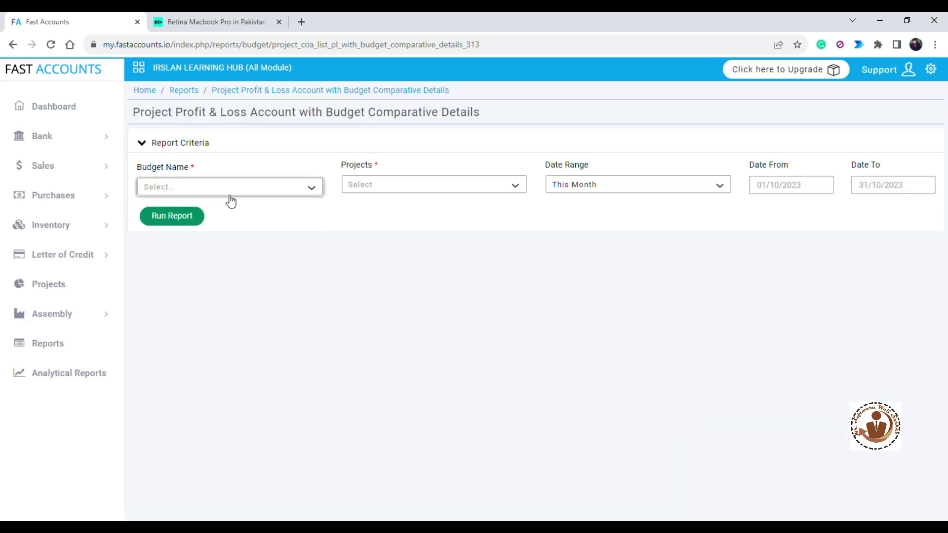
- Run the project comparative report for 420 budget, project 420 (In Progress) and the Current Financial Year
{"action": "left_click", "coordinate": [230, 196]}
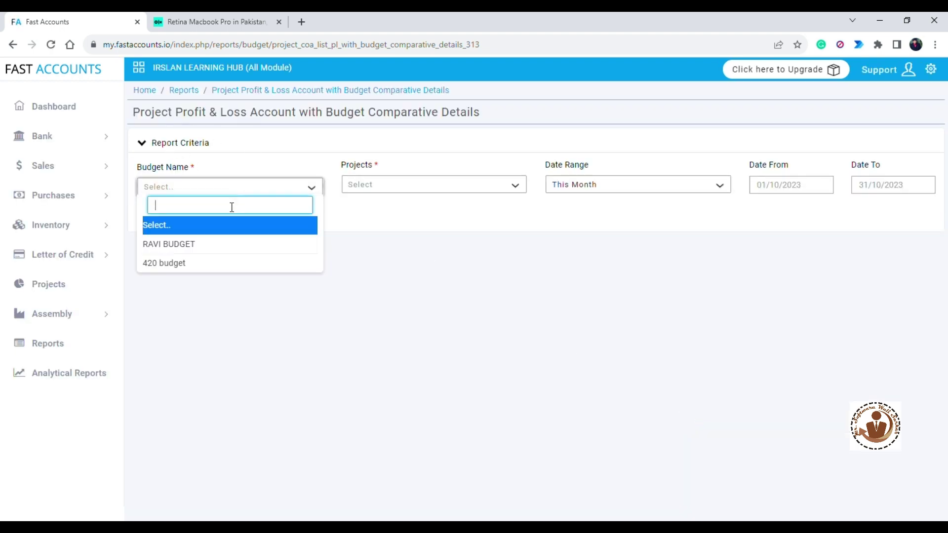
{"action": "left_click", "coordinate": [201, 267]}
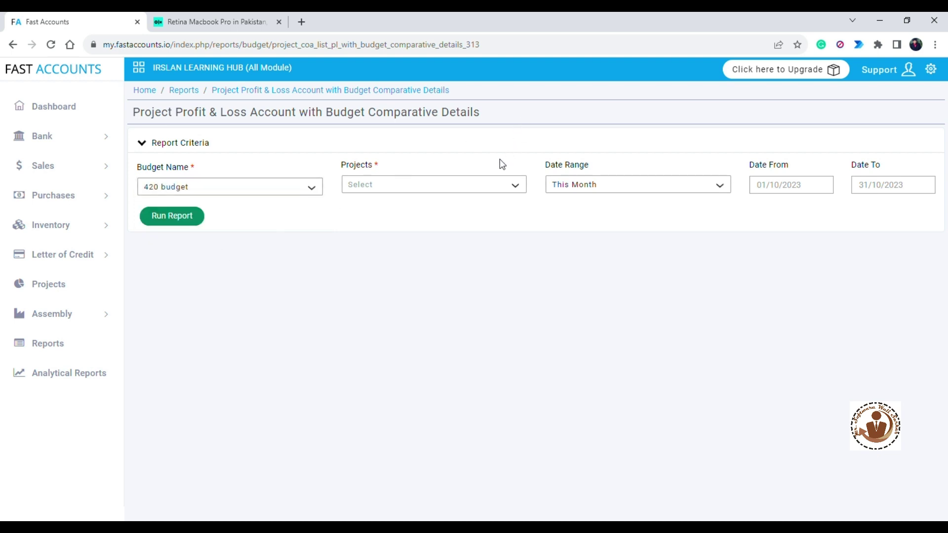
{"action": "left_click", "coordinate": [481, 190]}
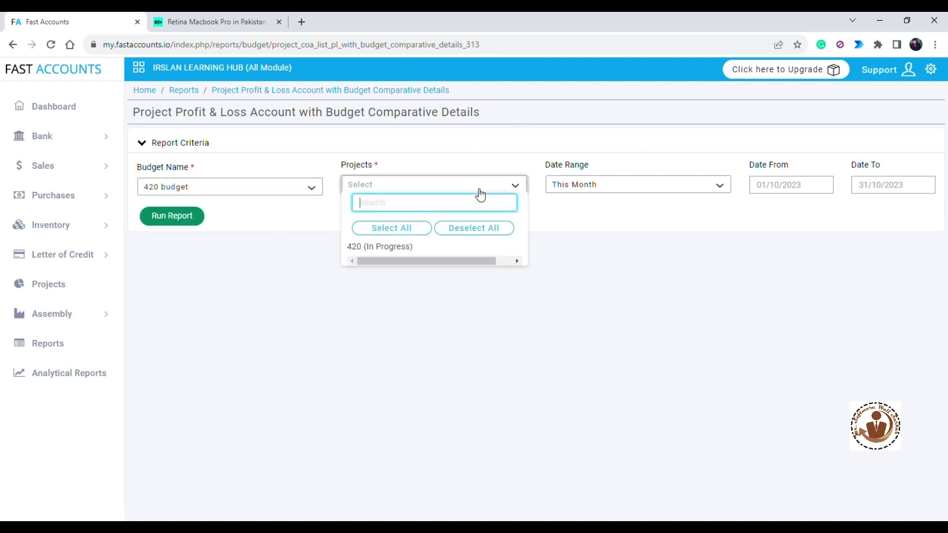
{"action": "left_click", "coordinate": [417, 250]}
{"action": "left_click", "coordinate": [624, 188]}
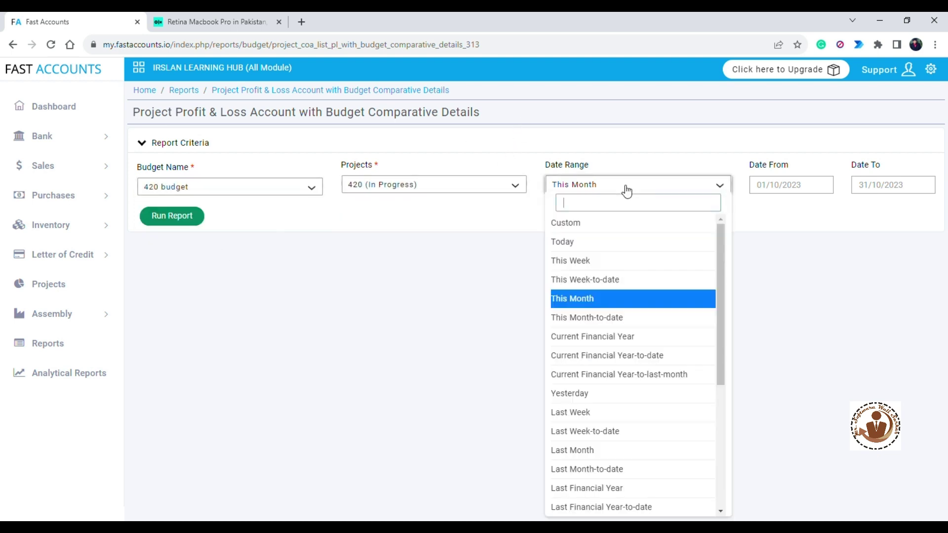
{"action": "left_click", "coordinate": [598, 336]}
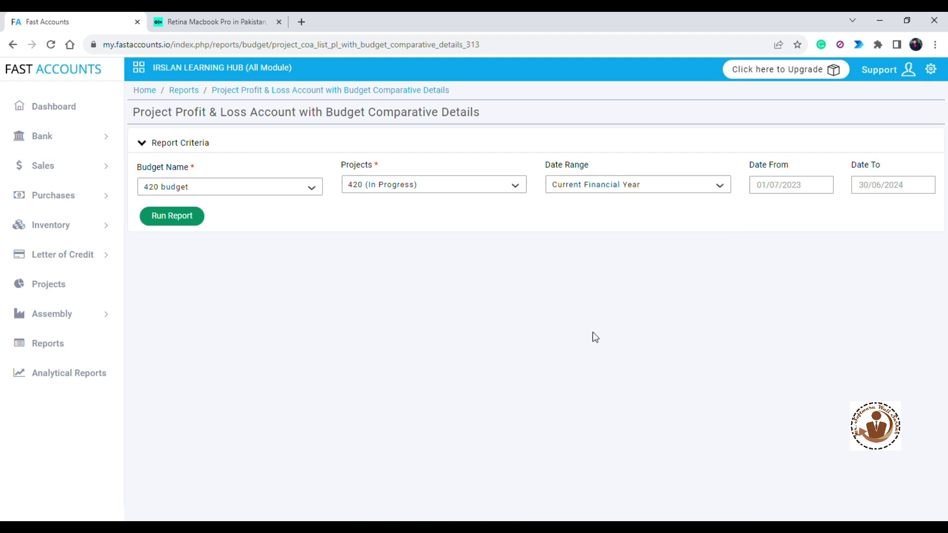
{"action": "left_click", "coordinate": [194, 217]}
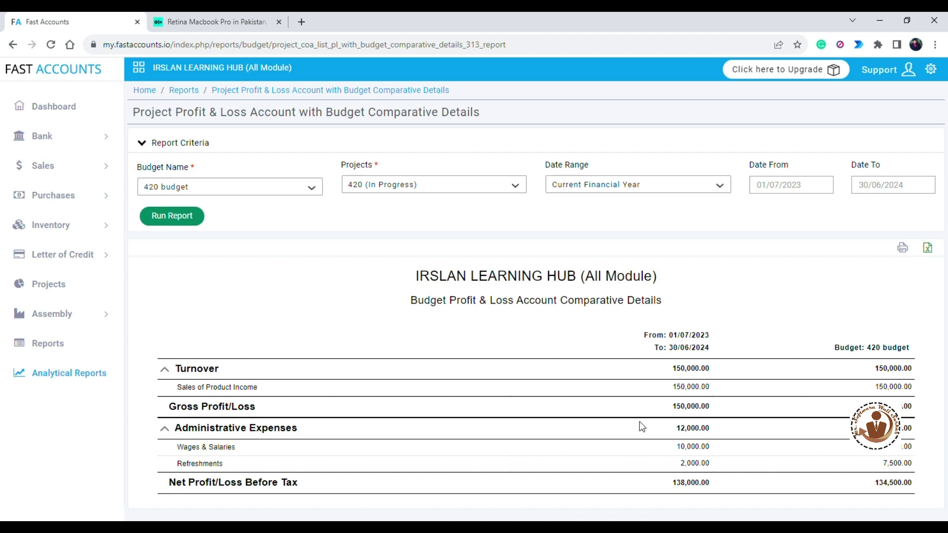
- Preview the project comparative report's printable version and close the preview without printing or saving it
{"action": "left_click", "coordinate": [903, 252]}
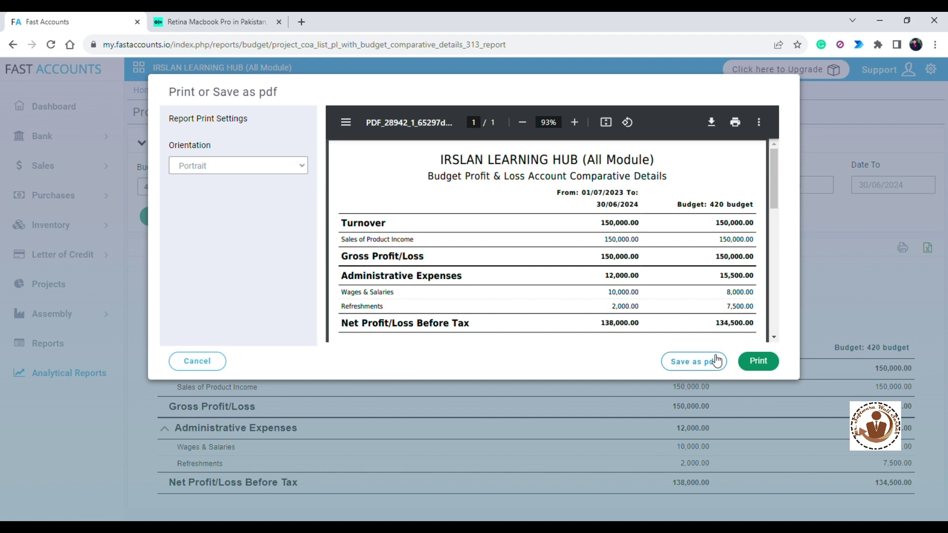
{"action": "left_click", "coordinate": [200, 360]}
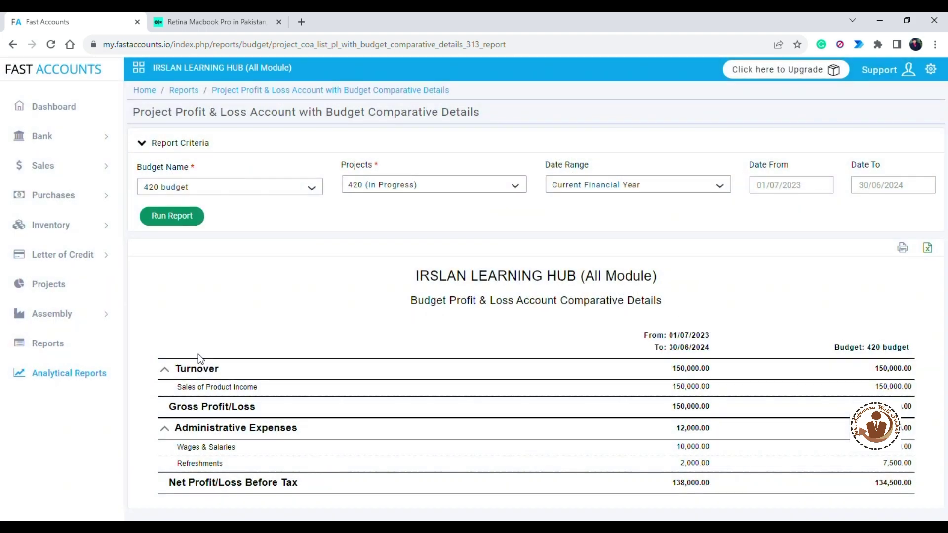